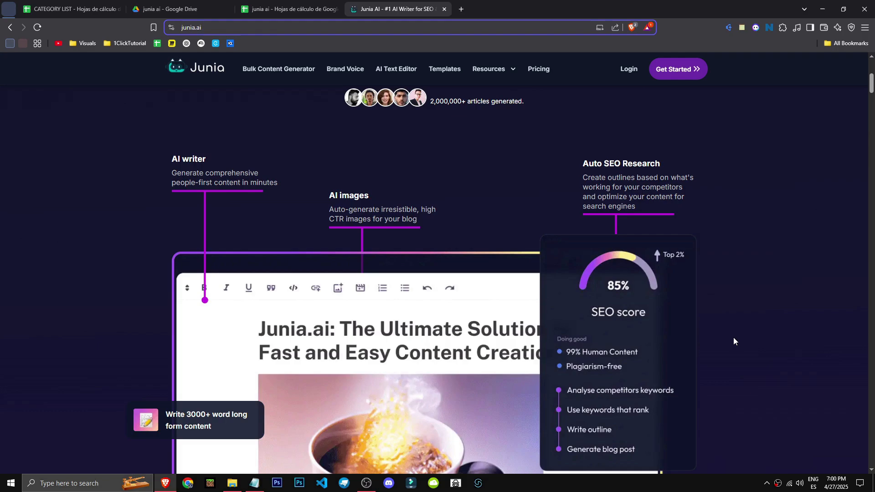
- Look through the Junia AI homepage, covering the AI writer, AI images and SEO research features and the customer testimonials
scroll(504, 268, up, 1)
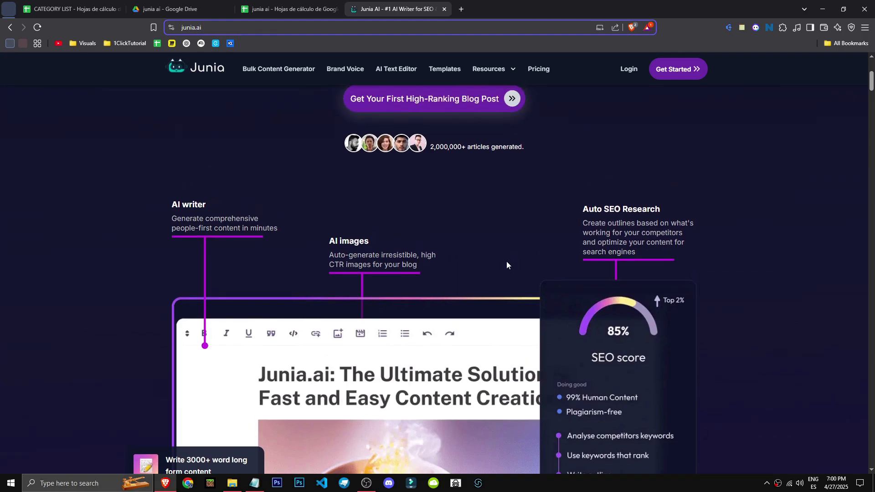
scroll(190, 125, down, 2)
triple_click(178, 111)
drag(339, 150, 369, 150)
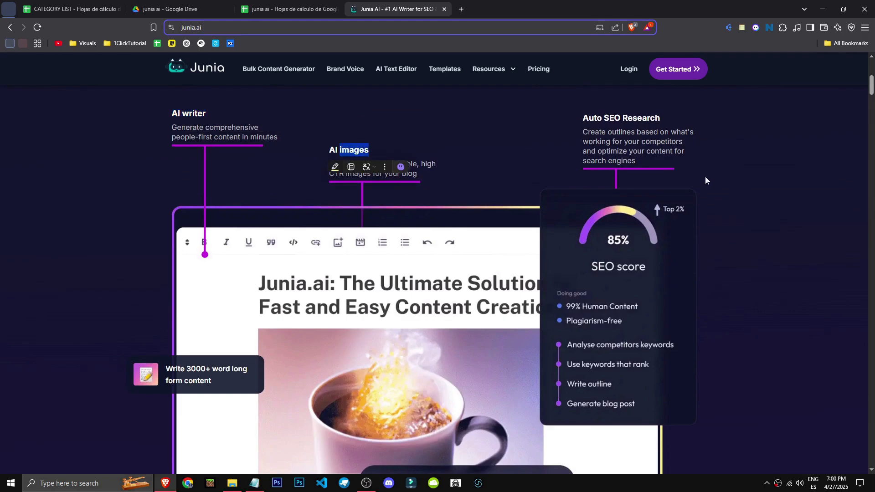
scroll(730, 283, down, 15)
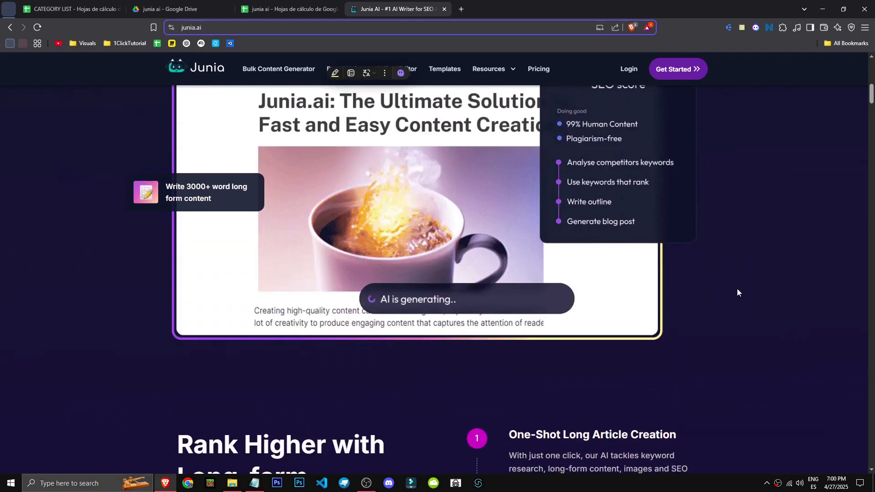
scroll(725, 290, down, 8)
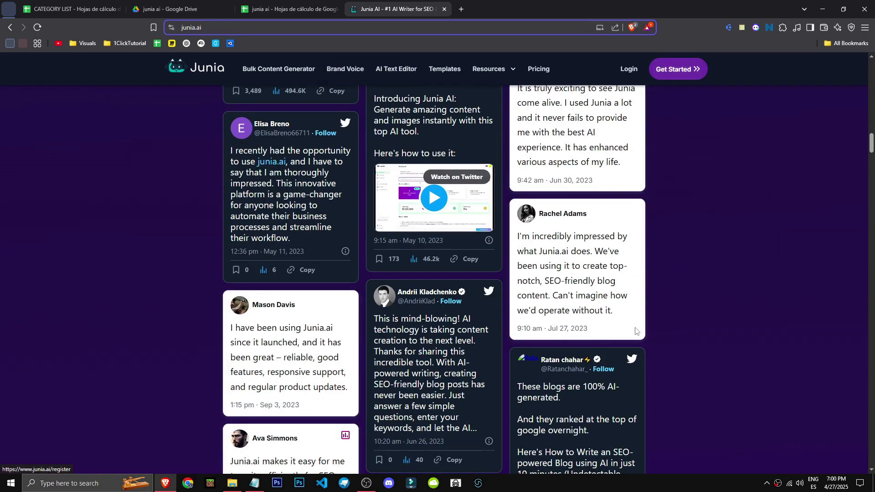
scroll(634, 327, down, 15)
- Open the free account sign-up page
click(679, 67)
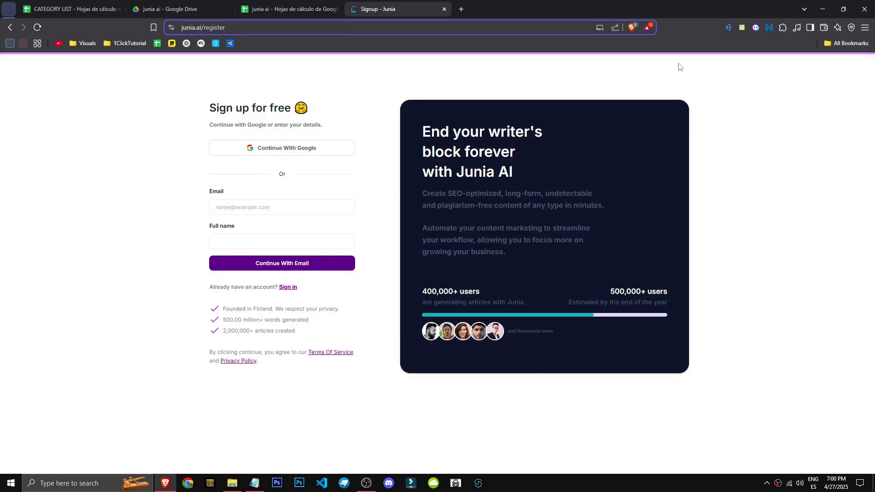
click(241, 129)
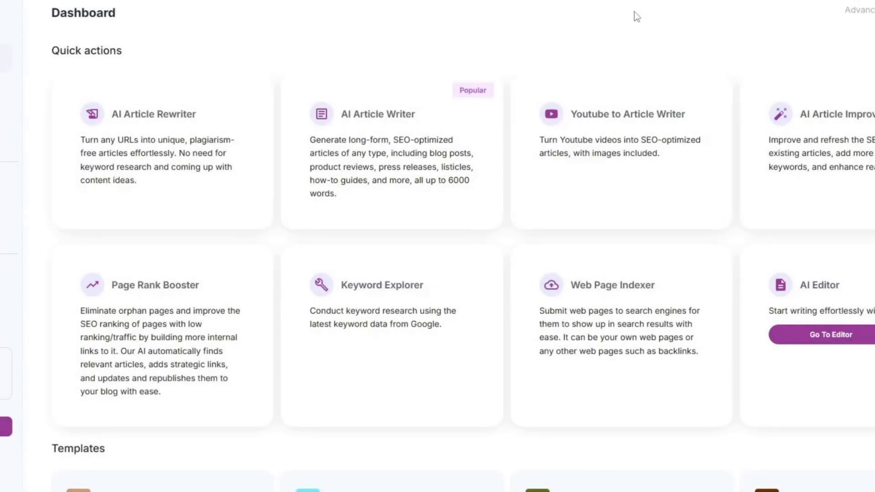
- Switch to the 1ClickTutoriales YouTube channel and open its video "CÓMO USAR CLOCKIFY para GESTIONAR TU TIEMPO como un PRO" in a separate tab
click(510, 9)
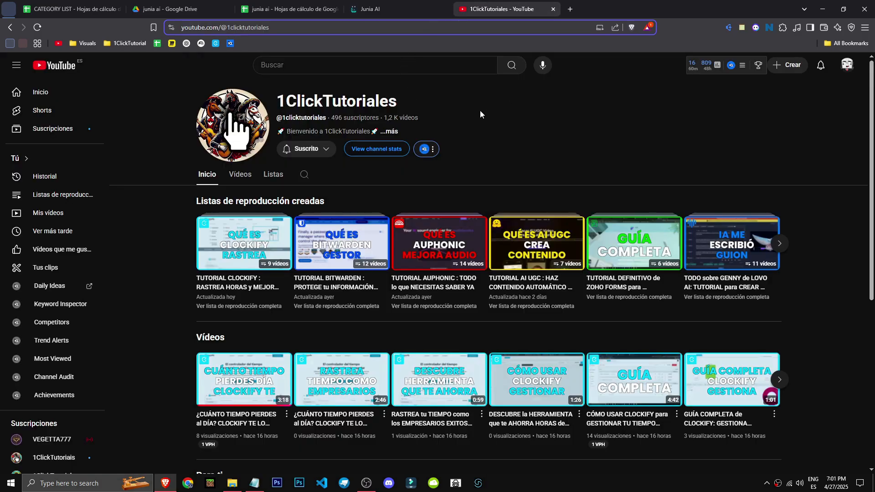
click(253, 174)
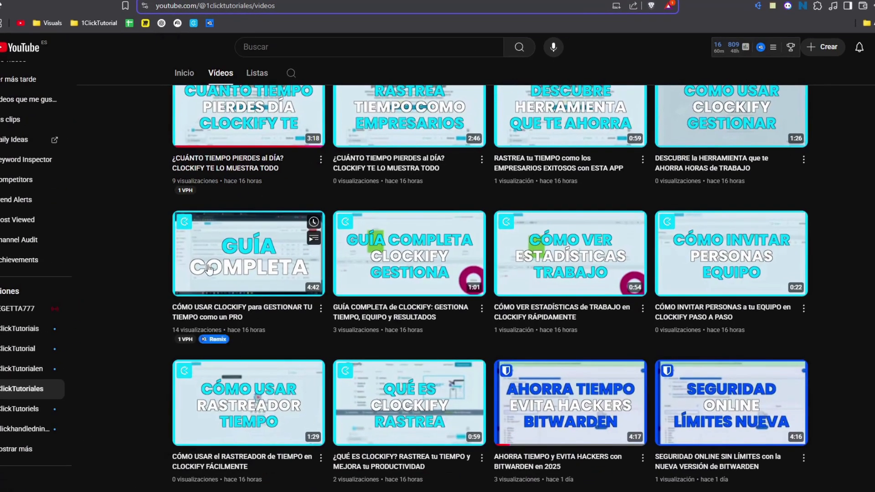
middle_click(211, 267)
click(584, 9)
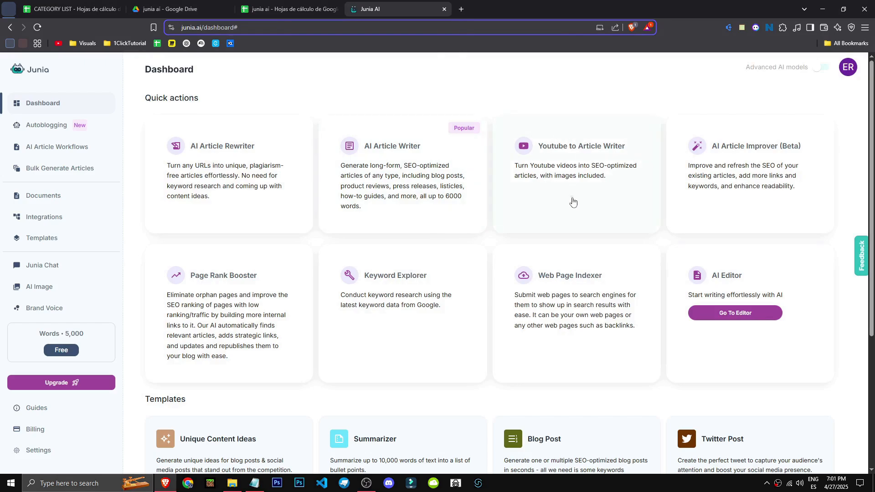
click(564, 204)
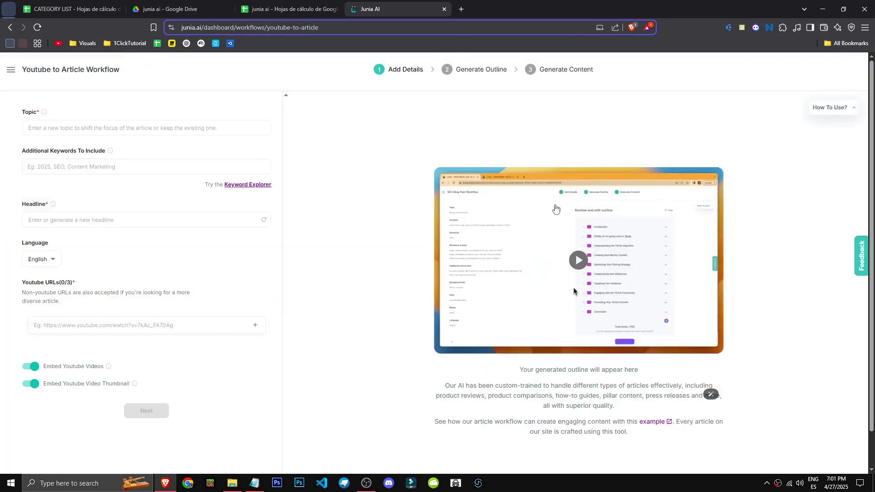
click(122, 325)
text(https://www.youtube.com/watch?v=i1UpTIsmjzE)
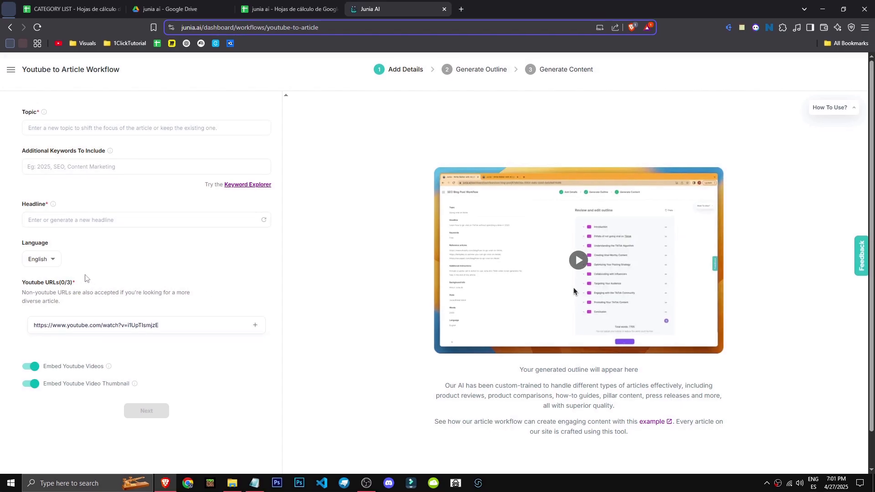
click(46, 260)
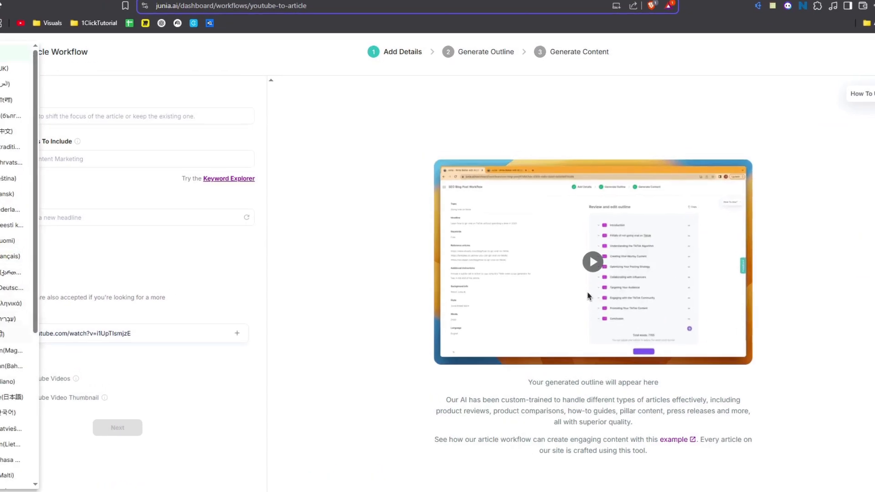
click(80, 283)
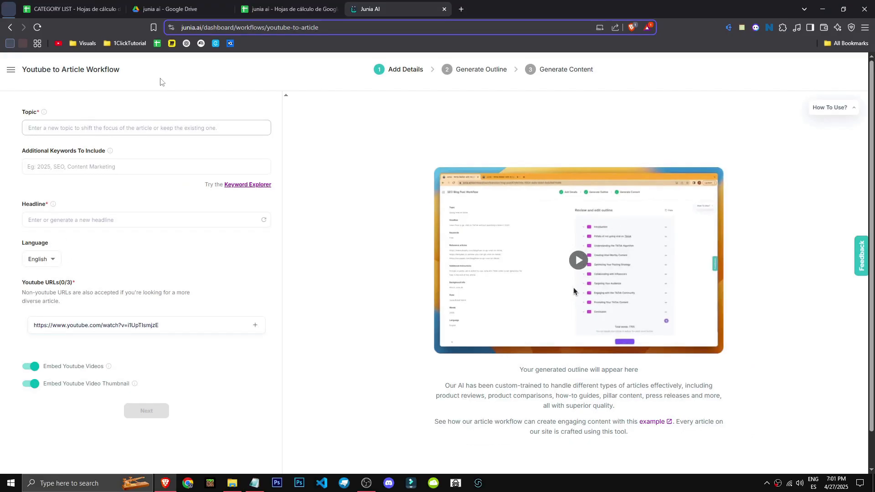
- Set the article topic to "Guia completa de clockify" and the headline to "Clockify"
text(Clock)
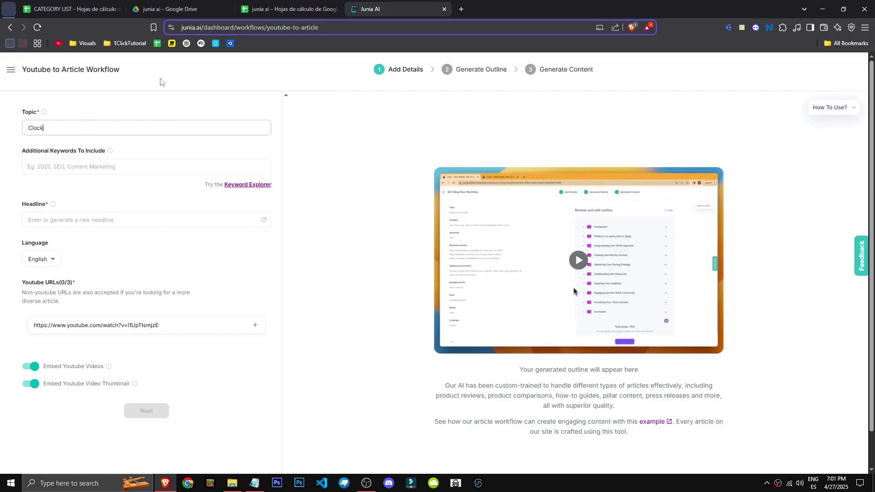
key(BackSpace)
text(Gu)
text(ia completa de clockify)
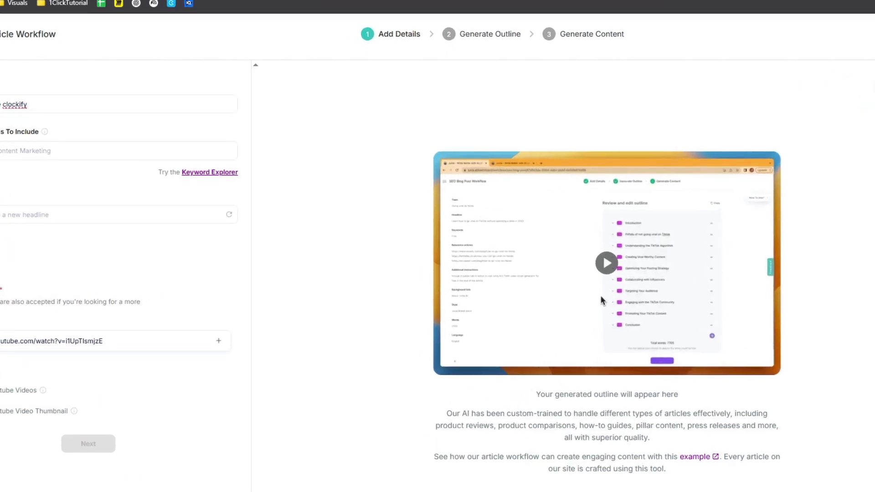
key(Tab)
text(Guia)
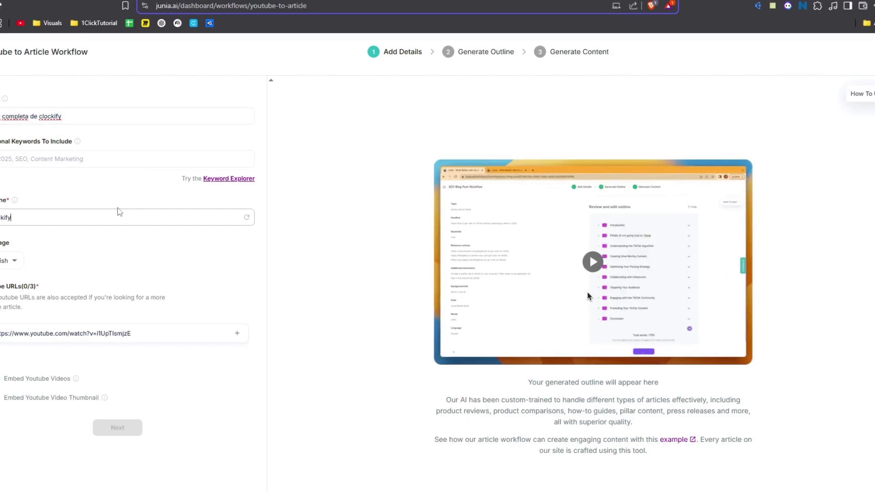
- Add the entered YouTube URL to the article's sources and generate the outline with the default settings
click(237, 333)
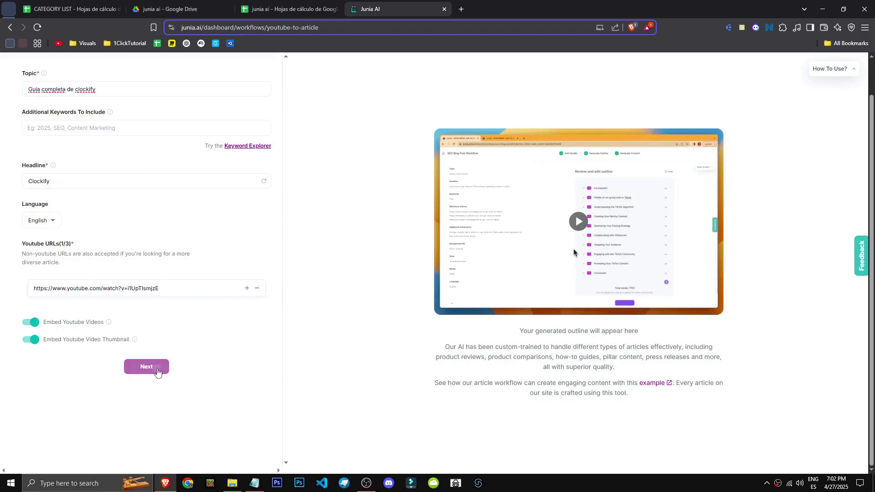
click(147, 366)
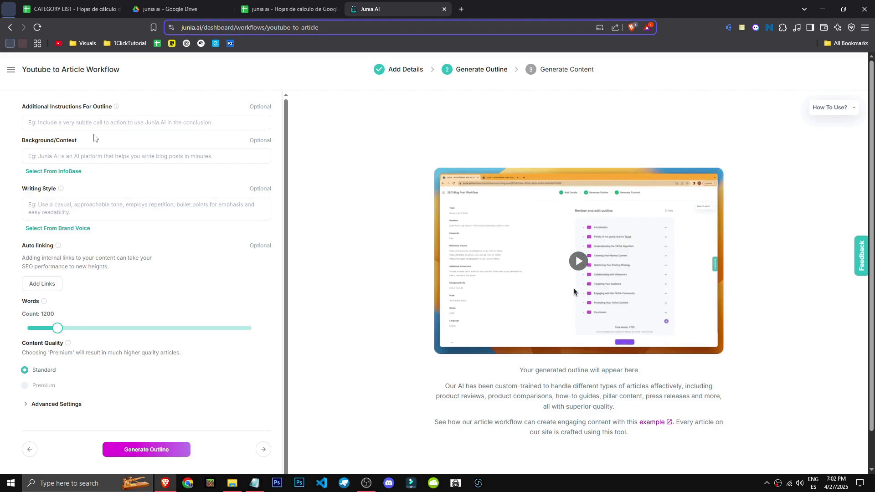
scroll(57, 324, down, 2)
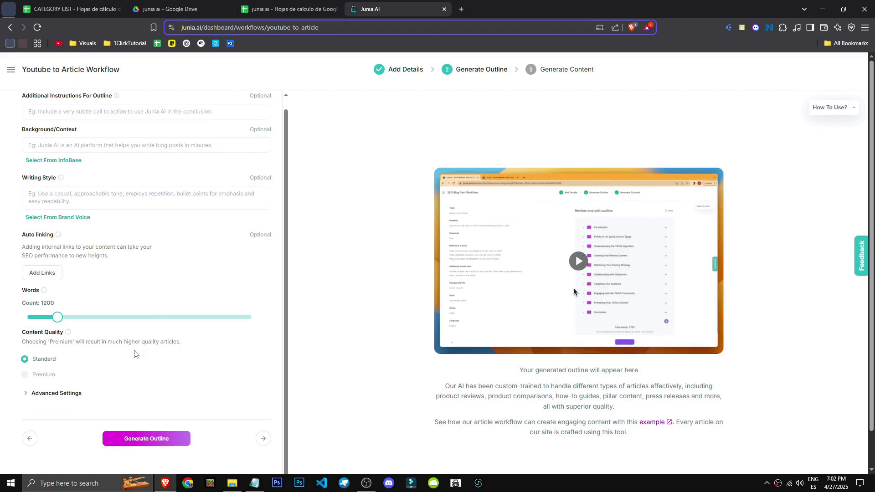
click(186, 404)
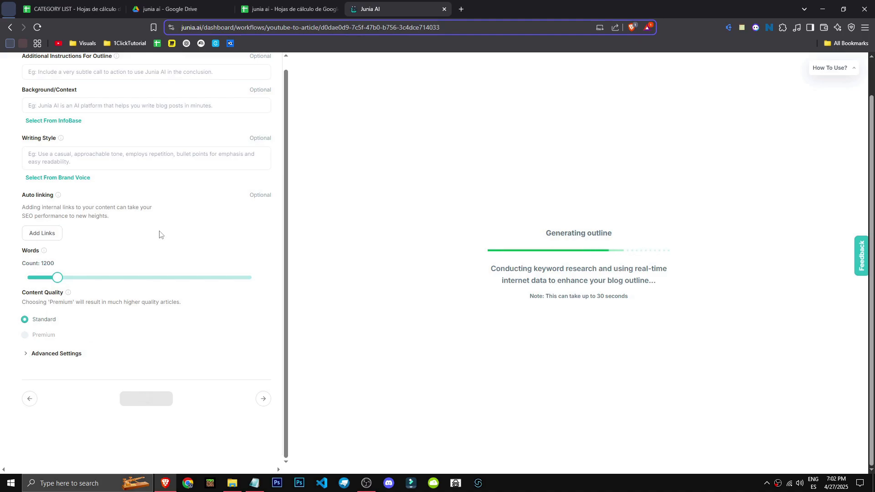
- Check the auto-linking options and review the keywords, word count and talking points of the "Introducción a Clockify" outline section
click(40, 232)
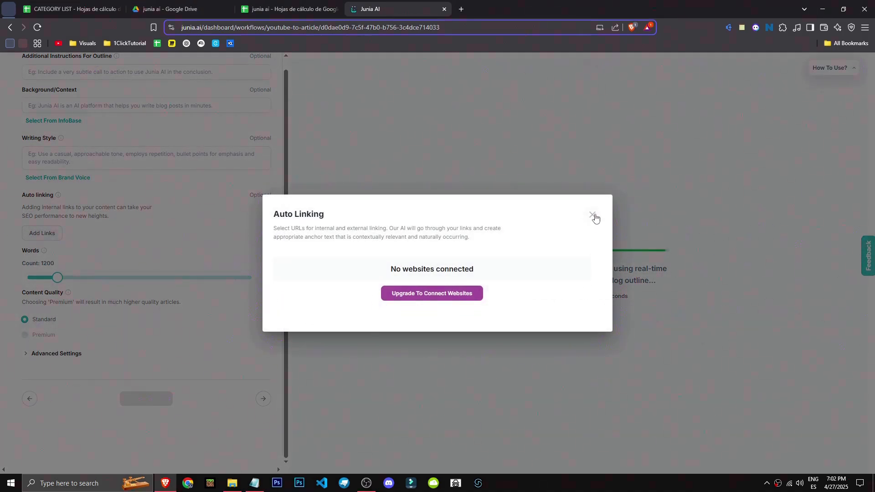
click(593, 215)
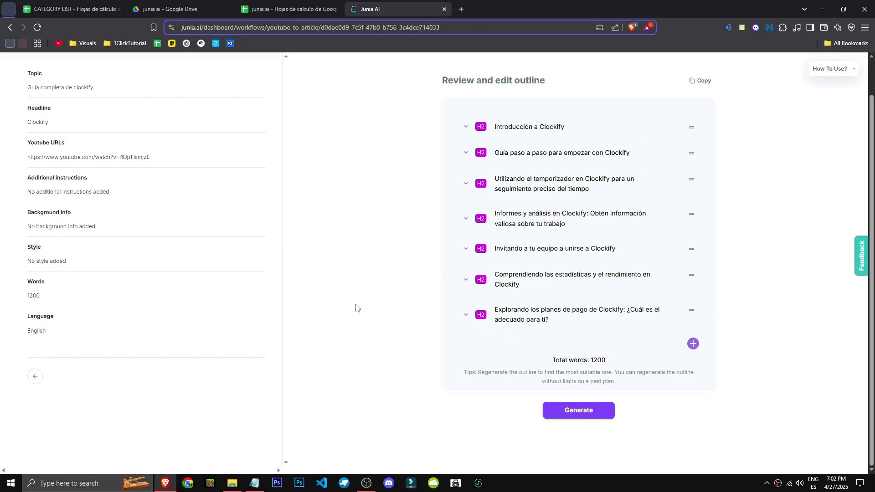
click(466, 130)
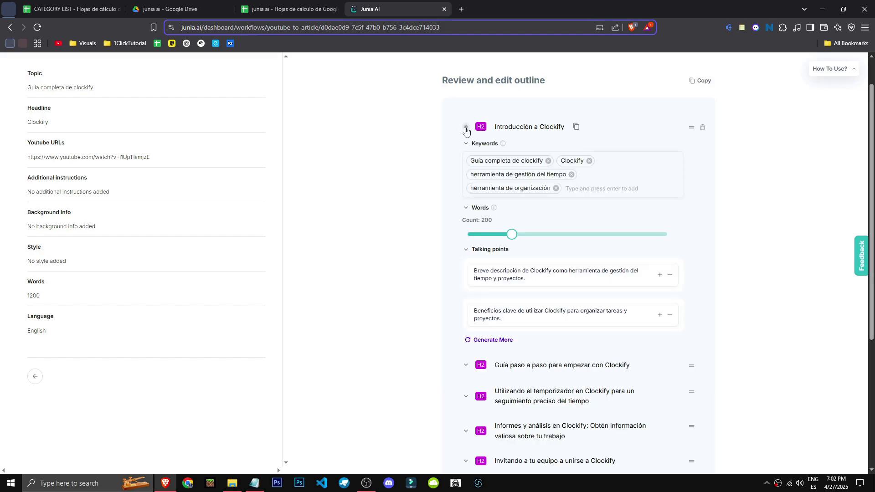
click(466, 129)
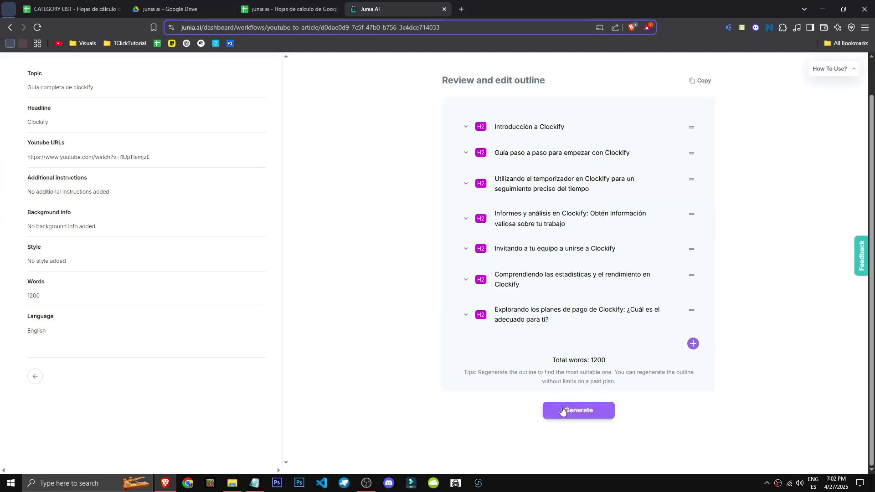
- Generate the article from the outline and open it in the editor
click(568, 412)
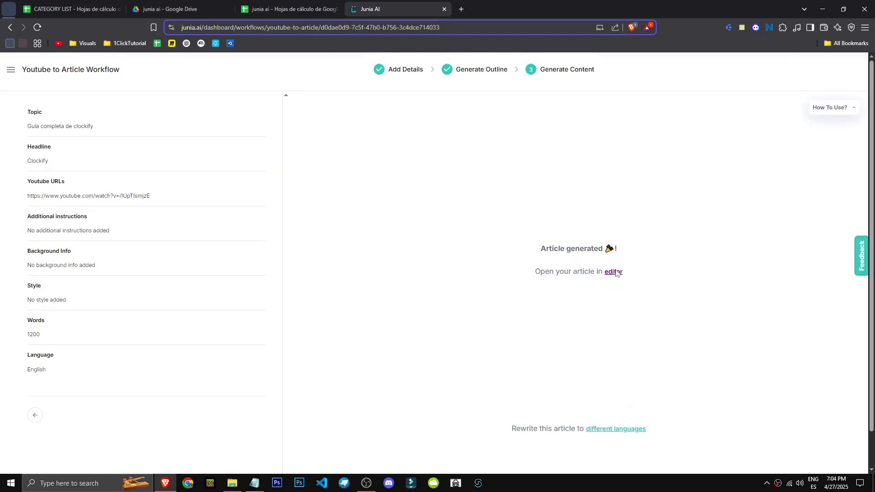
click(614, 272)
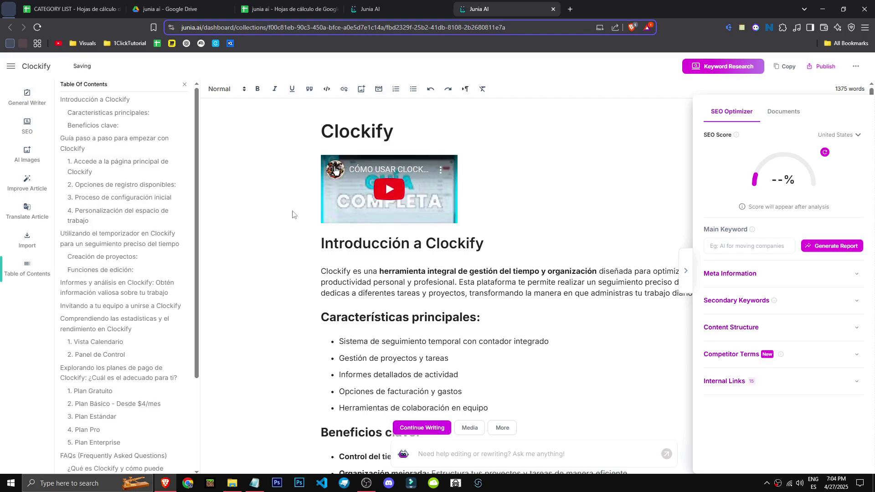
click(757, 70)
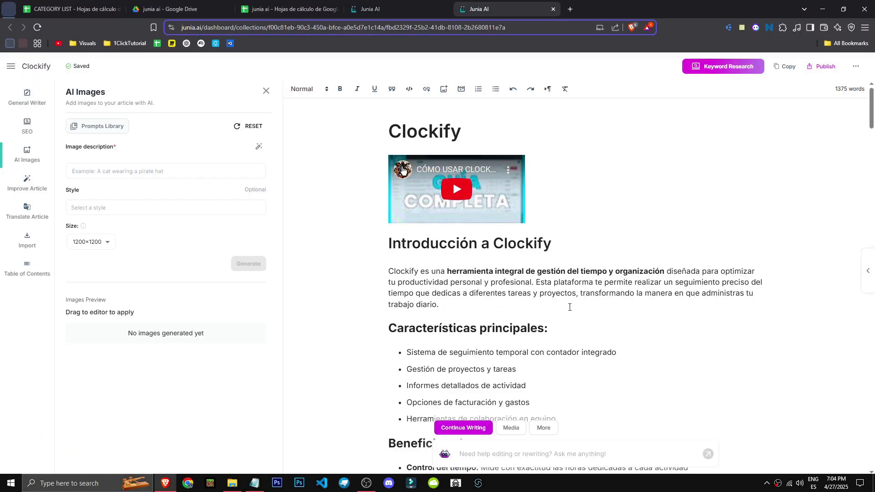
- Read the generated article's Clockify introduction with its main features and key benefits sections
scroll(570, 307, down, 2)
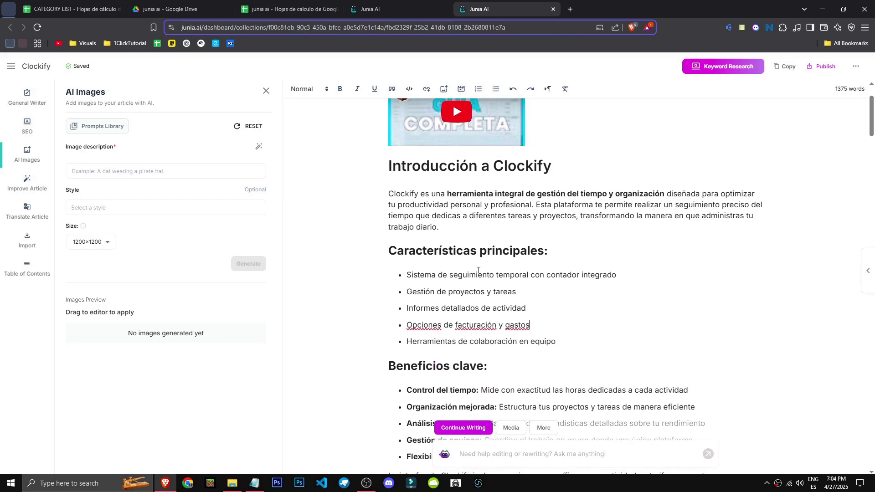
scroll(478, 270, down, 4)
scroll(453, 362, up, 6)
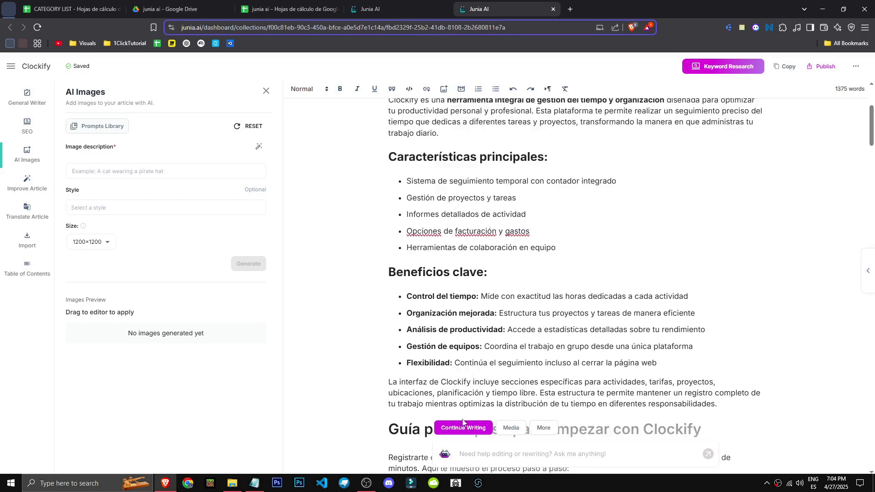
drag(389, 328, 545, 328)
click(545, 328)
scroll(474, 283, down, 4)
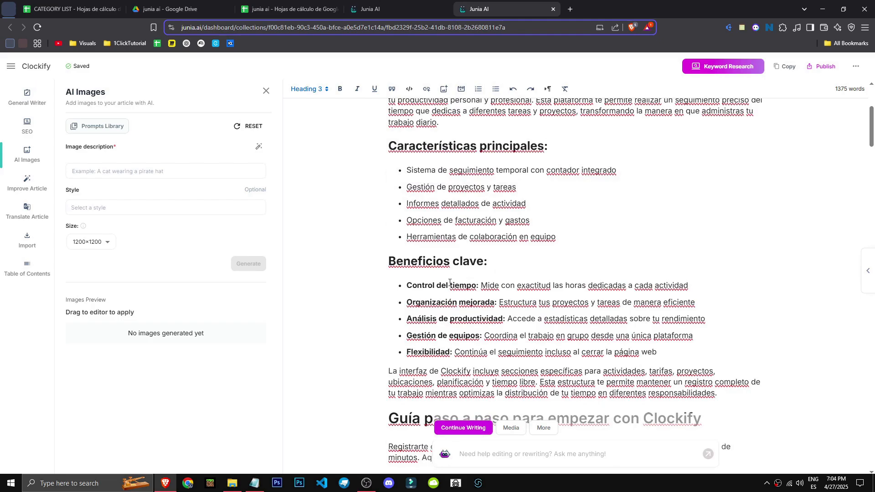
click(486, 260)
scroll(438, 269, down, 3)
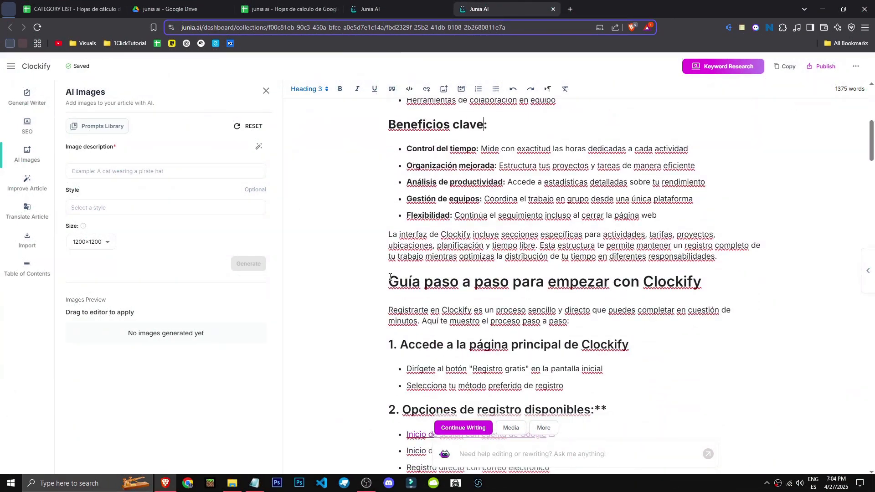
- Examine the step-by-step getting-started guide in the article, including its headings and embedded links, down to the timer section
scroll(515, 310, down, 2)
drag(631, 252, 377, 247)
click(735, 336)
scroll(504, 323, down, 2)
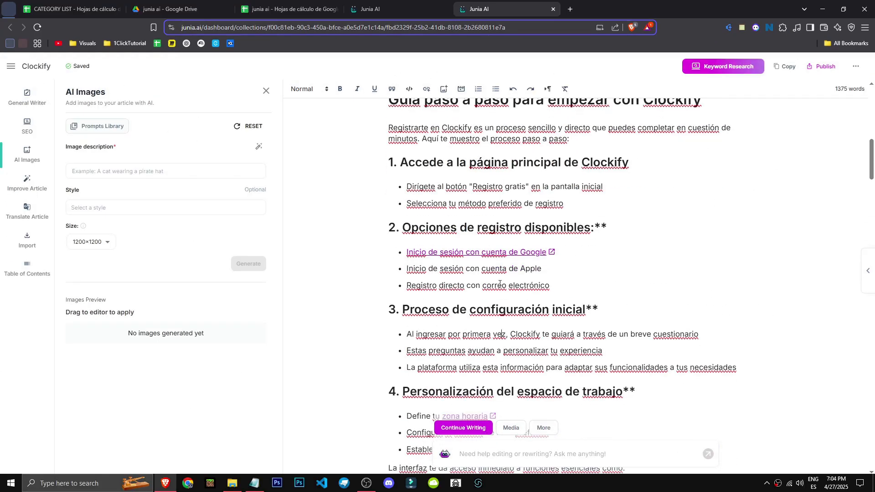
drag(442, 251, 507, 254)
click(341, 275)
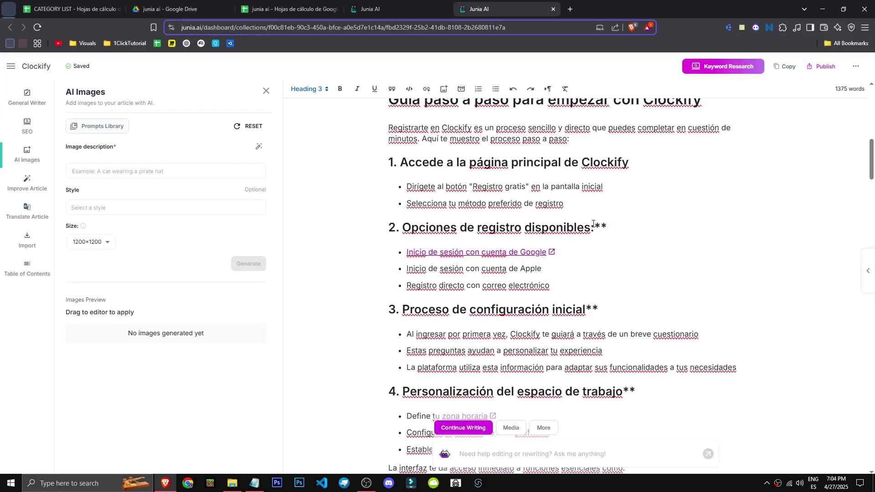
double_click(634, 223)
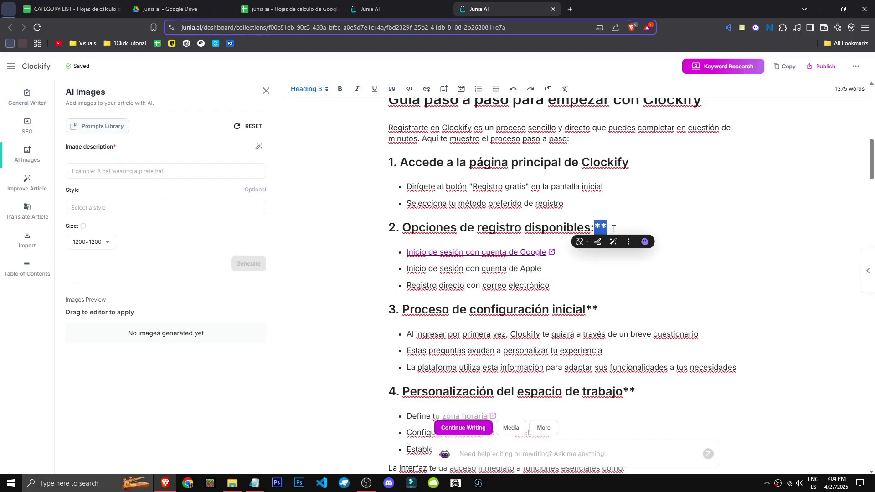
scroll(648, 265, down, 6)
scroll(613, 262, down, 2)
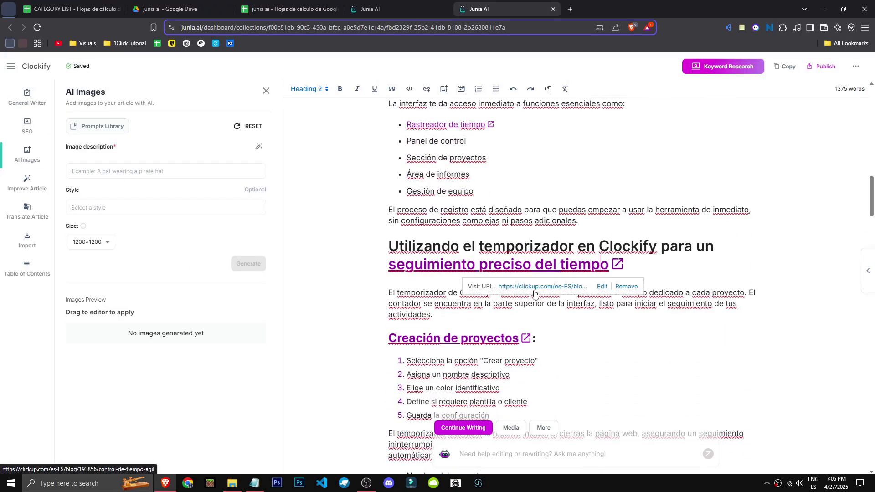
- Check the pages linked from the timer section's "seguimiento preciso del tiempo" and "Creación de proyectos" headings, closing each one
click(533, 290)
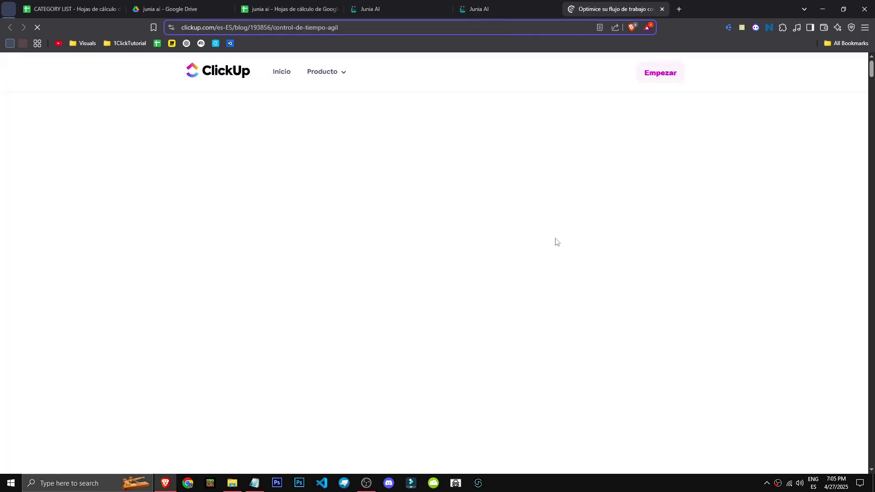
scroll(553, 241, down, 10)
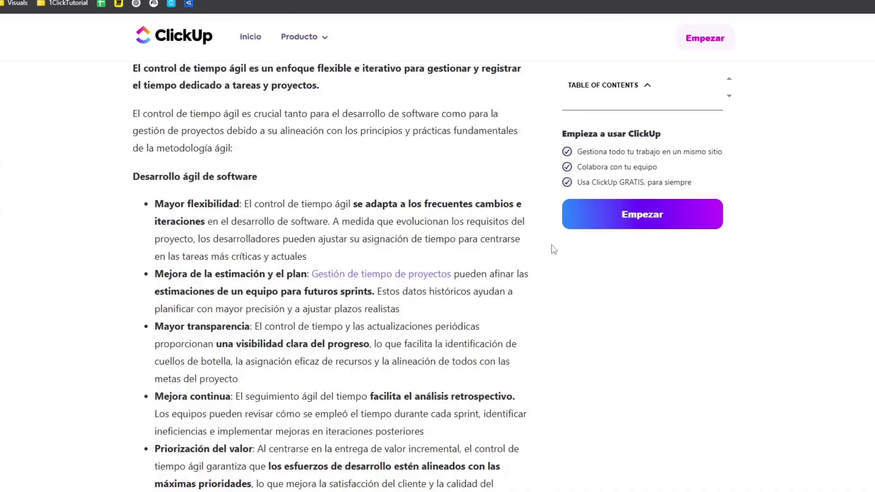
scroll(476, 266, down, 3)
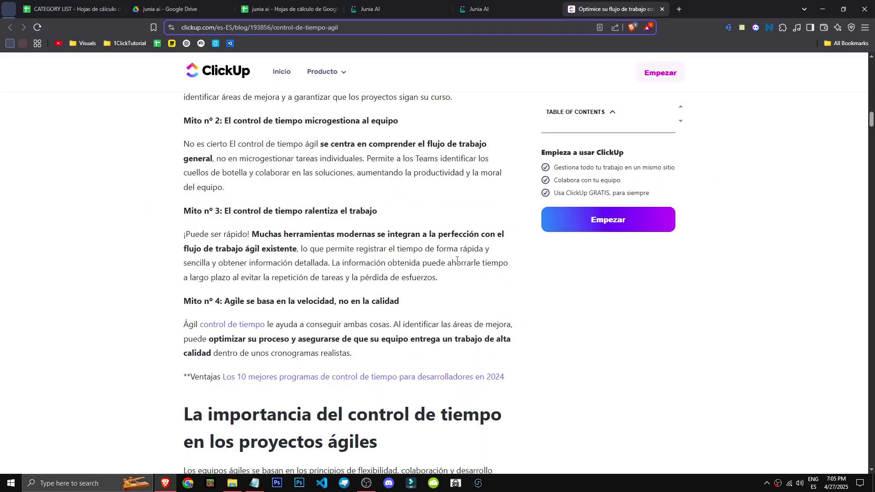
click(549, 5)
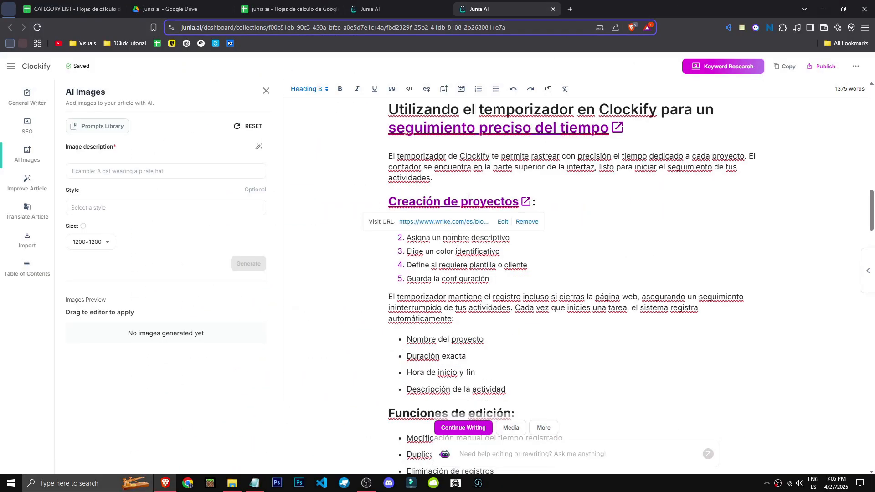
click(443, 222)
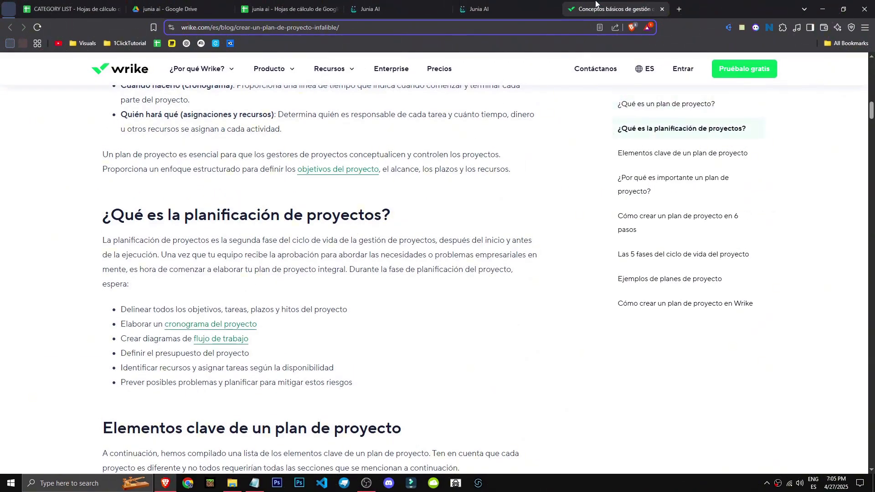
middle_click(596, 2)
- Read the rest of the generated article, covering reports, the Clockify pricing plans and the FAQ section
scroll(646, 356, down, 10)
scroll(645, 355, down, 8)
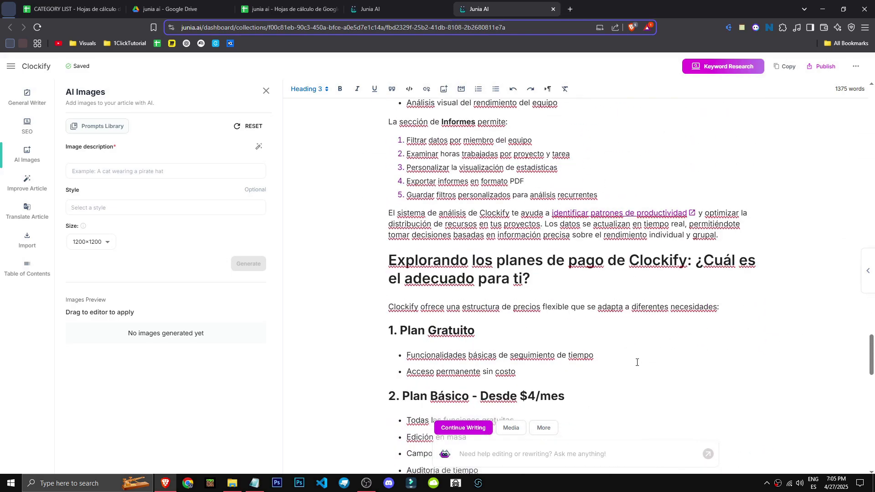
scroll(637, 362, down, 10)
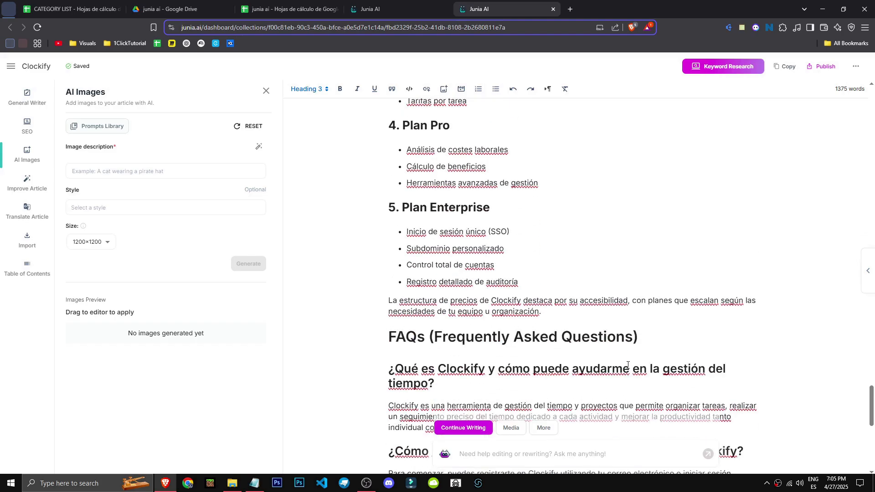
scroll(628, 366, down, 10)
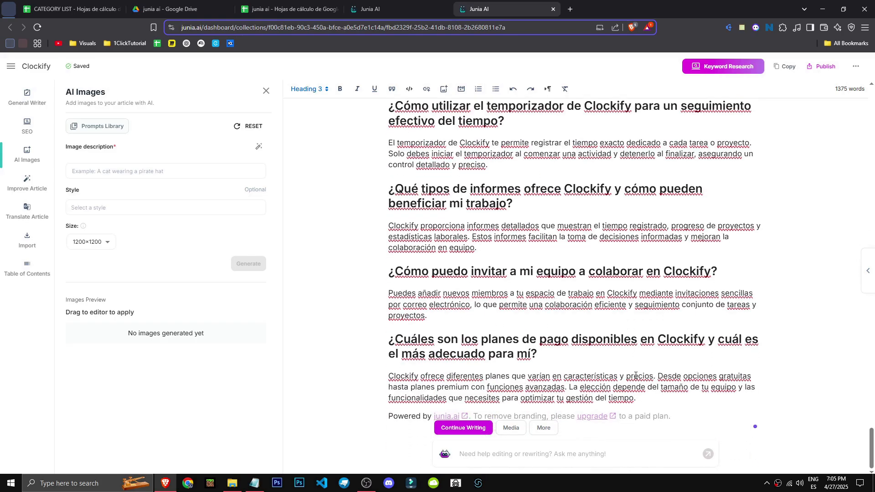
scroll(636, 376, up, 10)
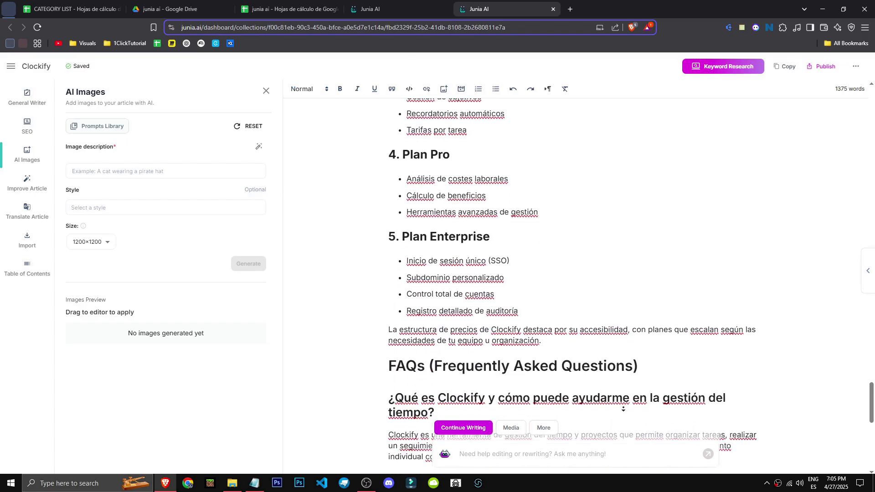
drag(402, 303, 626, 303)
click(416, 303)
middle_click(429, 335)
scroll(442, 282, up, 4)
scroll(458, 363, down, 2)
scroll(462, 387, up, 10)
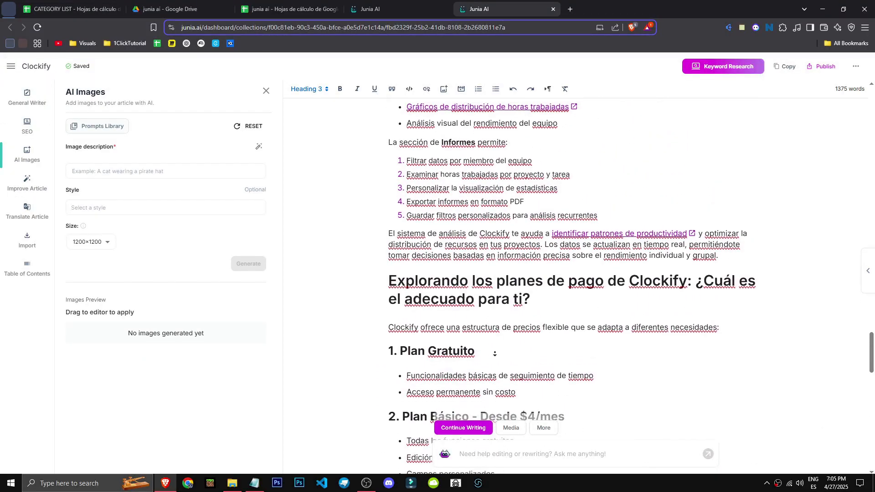
scroll(496, 354, down, 7)
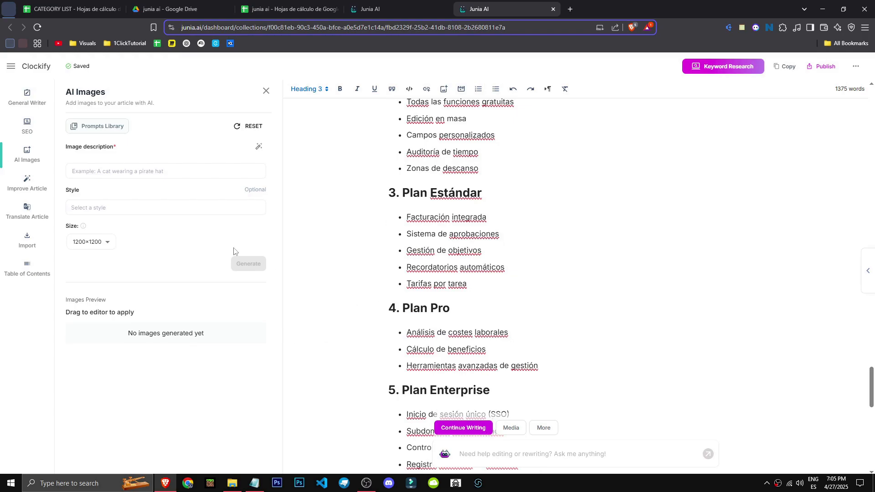
- Look through the article improvement, bulk translation and import tools, and display the article's table of contents
click(27, 182)
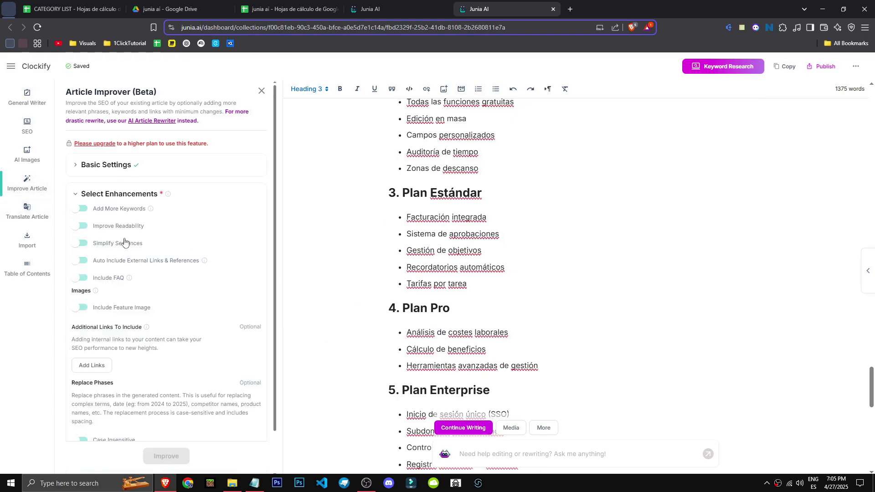
scroll(124, 242, down, 1)
click(26, 211)
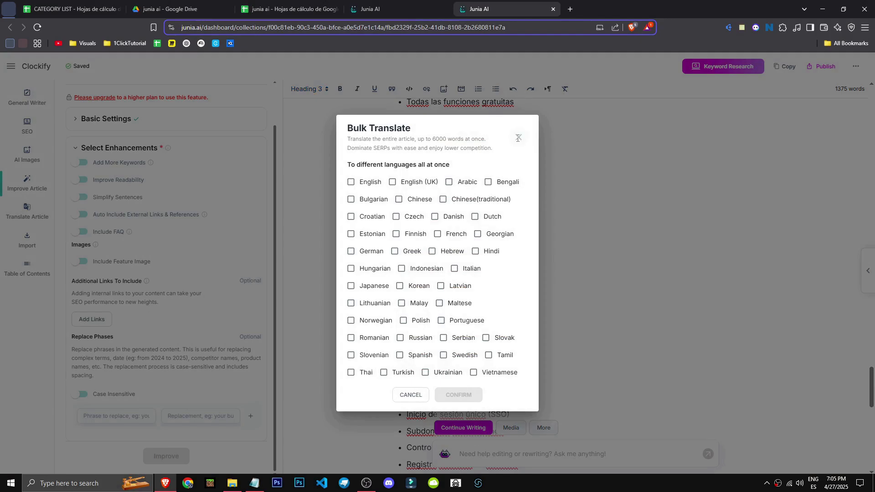
click(518, 136)
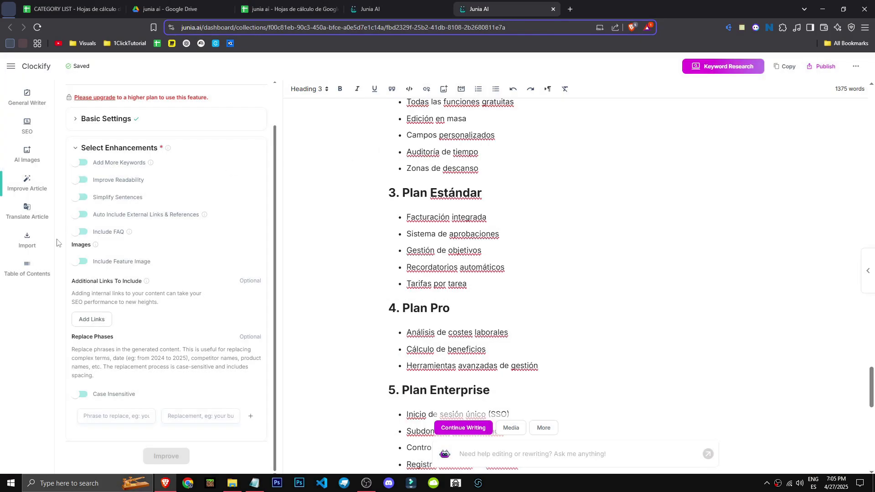
click(26, 240)
click(27, 269)
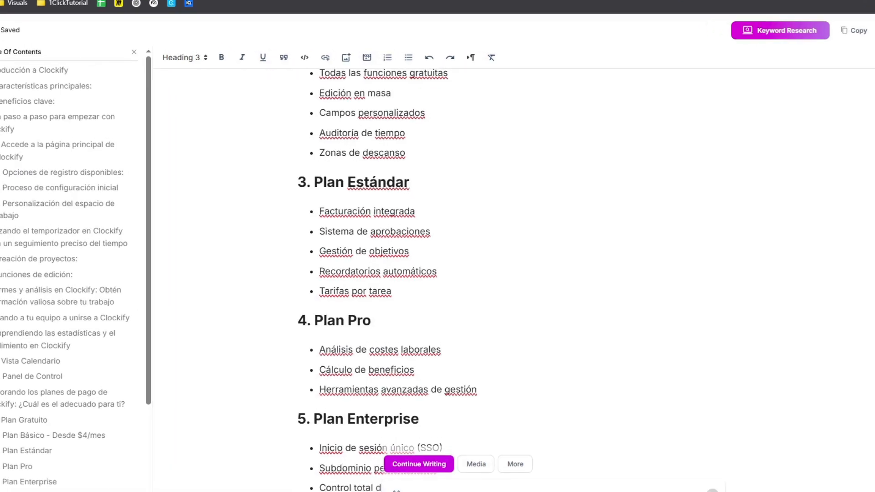
- Run the SEO Optimizer report on the article and review its meta title and description
click(868, 271)
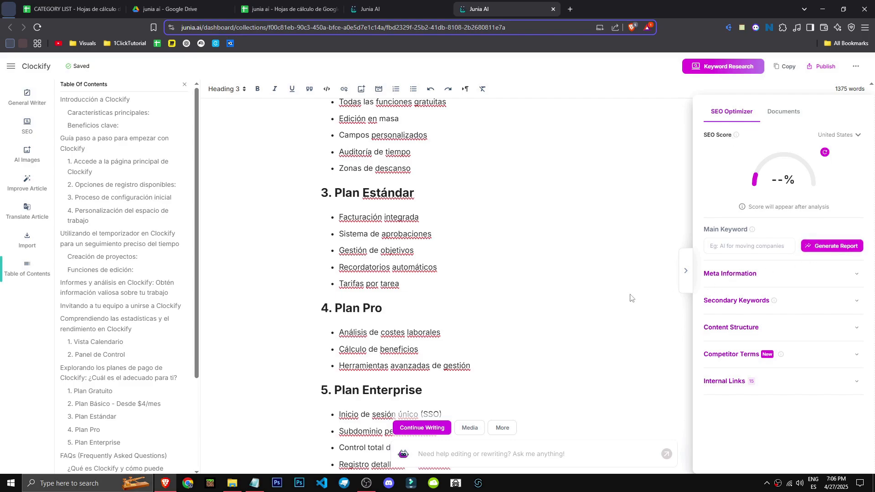
click(841, 251)
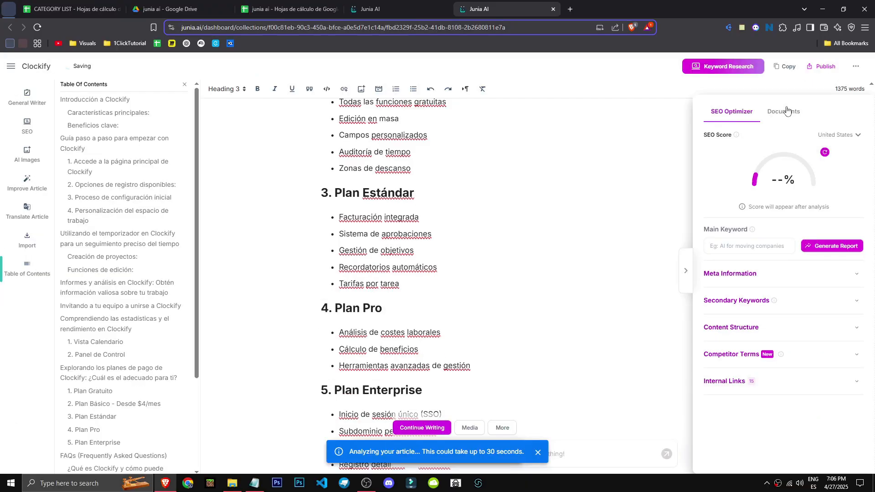
click(850, 85)
click(802, 84)
click(874, 279)
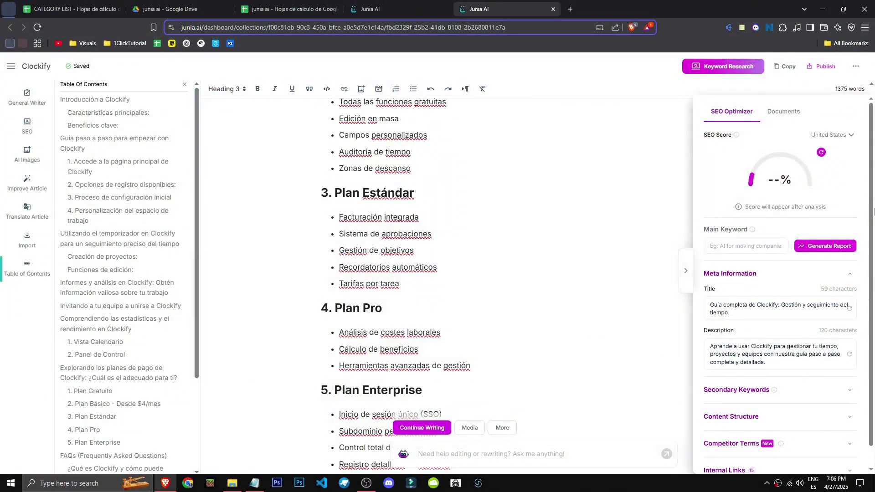
scroll(793, 383, down, 1)
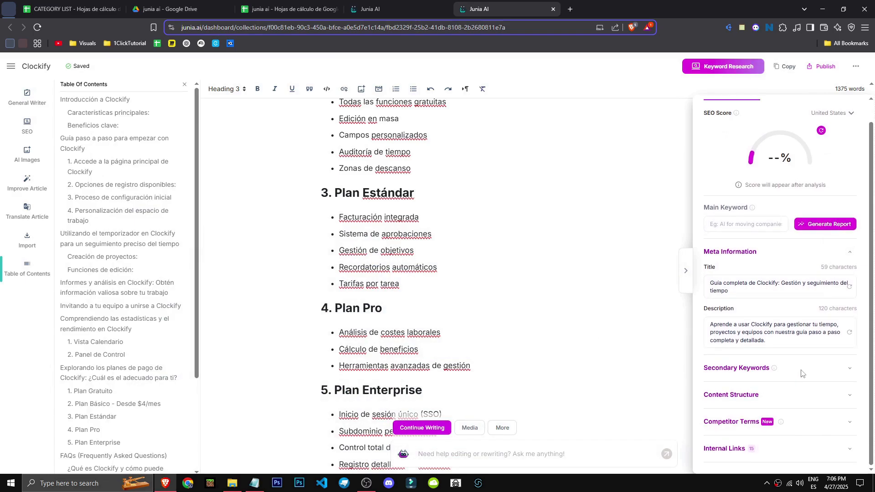
scroll(802, 365, up, 1)
- Browse the countries available for the SEO score, and close the article to return to the Junia dashboard
click(833, 135)
scroll(820, 278, down, 5)
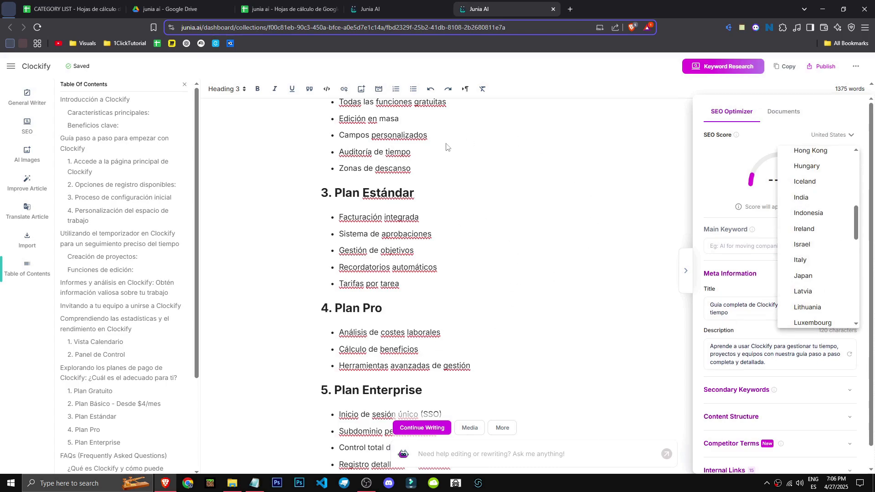
scroll(832, 253, down, 5)
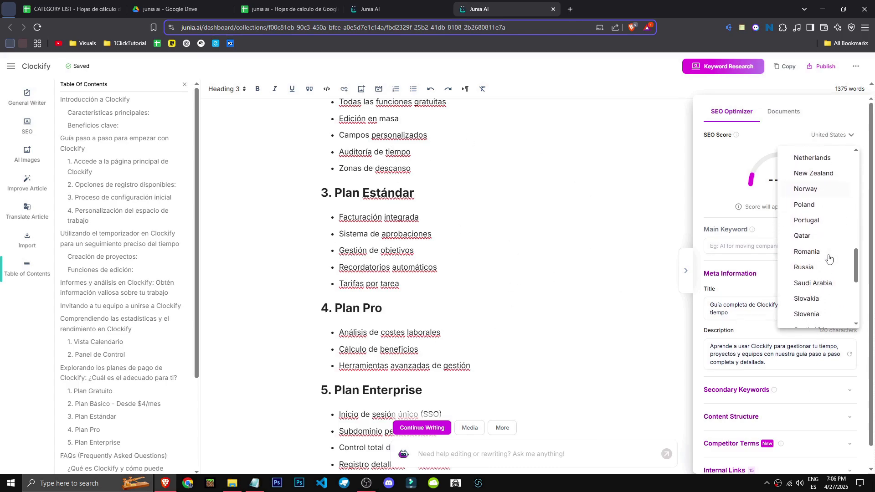
scroll(830, 258, down, 3)
key(ctrl+w)
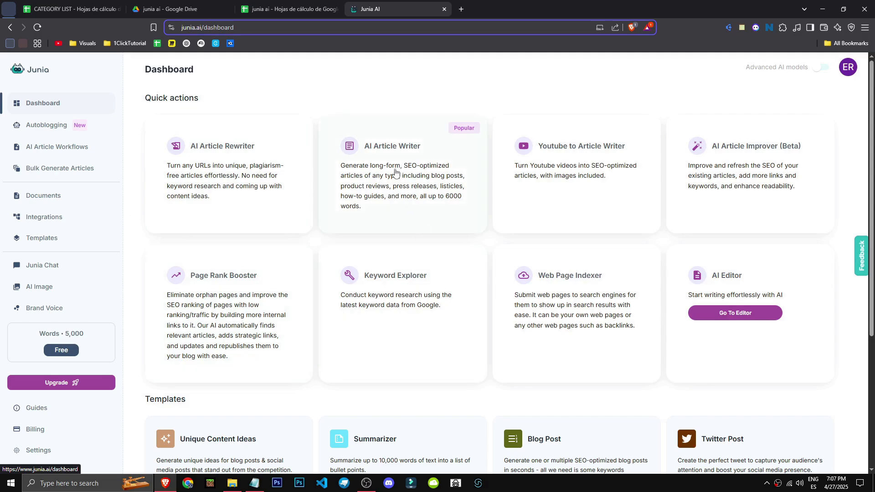
- Start a new AI Article Writer workflow and set its topic to "Clockify"
click(412, 176)
click(163, 124)
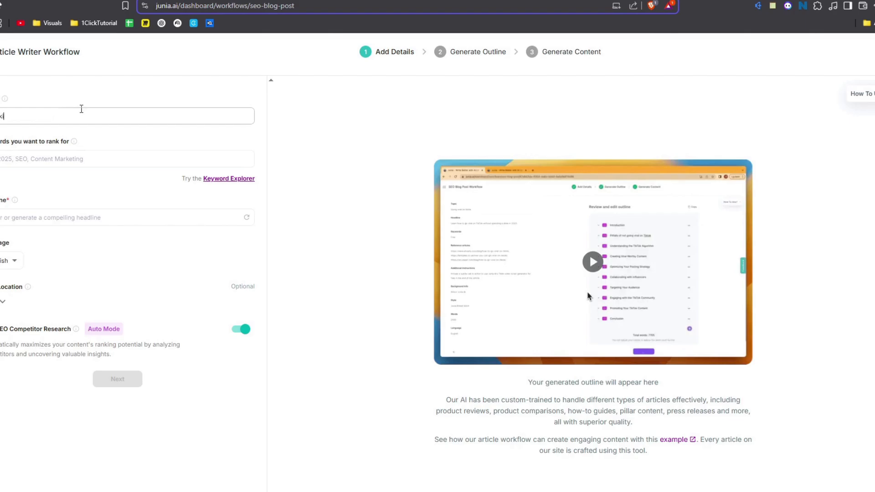
click(18, 163)
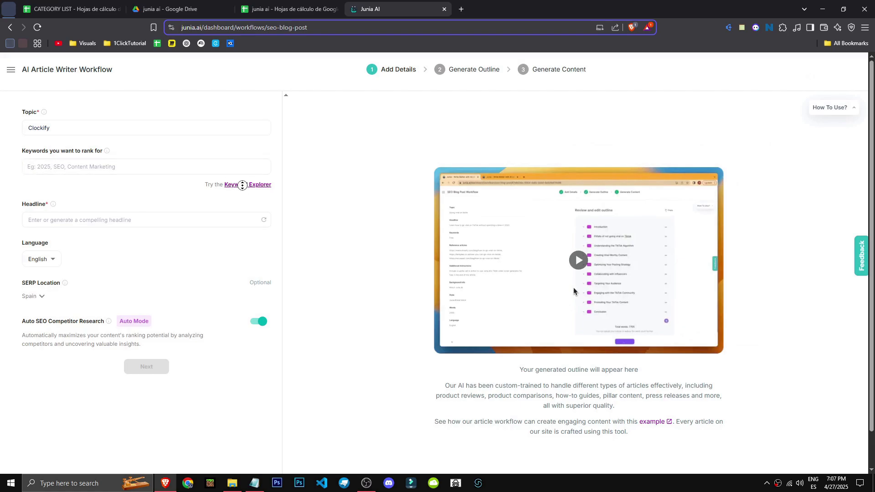
- Search the Keyword Explorer for "Clockify" with Spain as the location
double_click(241, 189)
click(416, 265)
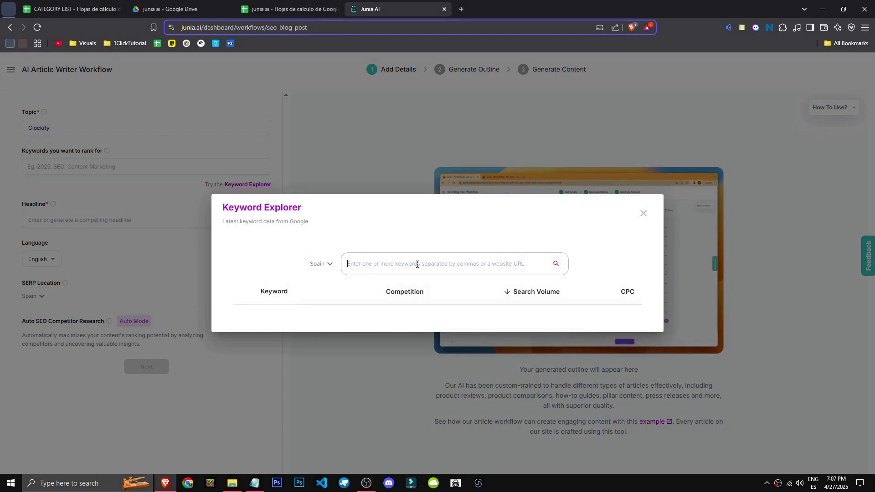
text(Clockif)
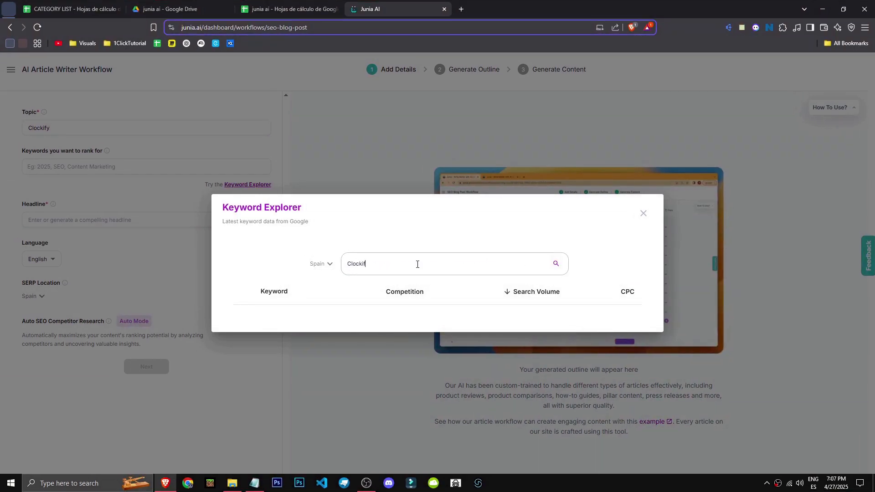
text(y)
key(Return)
- Add the keywords clockify, clockify chrome, clockify como funciona, clockyfy me and extension clockify to the article
click(243, 254)
click(243, 279)
click(243, 304)
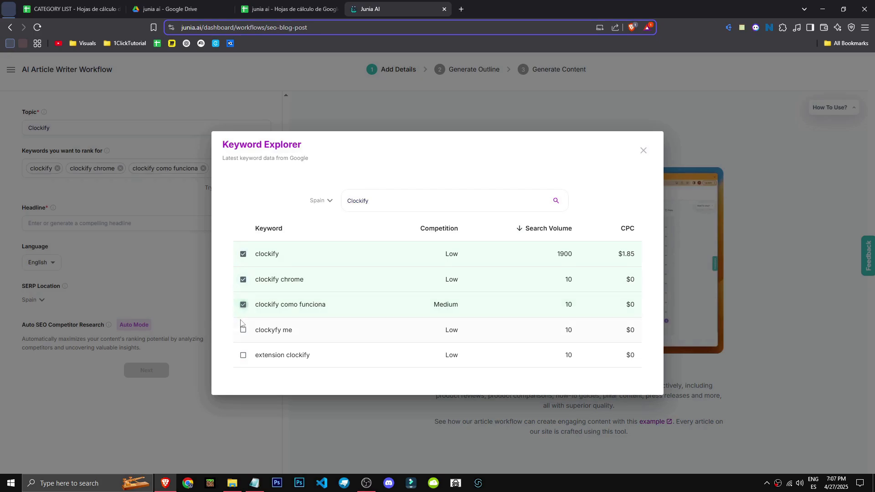
click(243, 330)
click(243, 355)
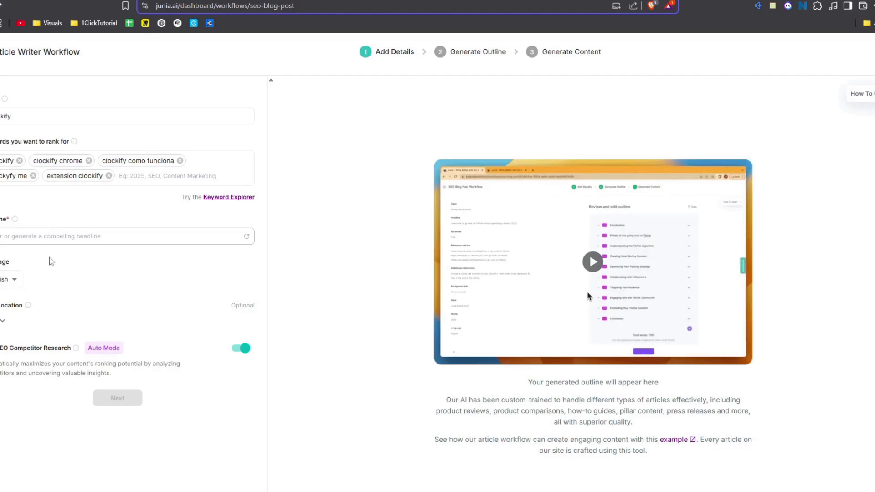
- Generate headline suggestions, choose "Clockify: The Ultimate Time Tracking Tool for 2025", and generate the article outline
click(247, 236)
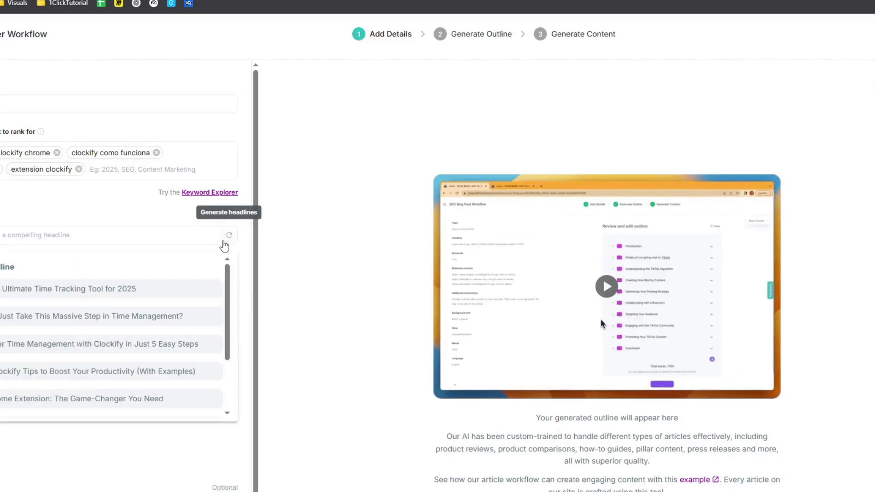
click(81, 293)
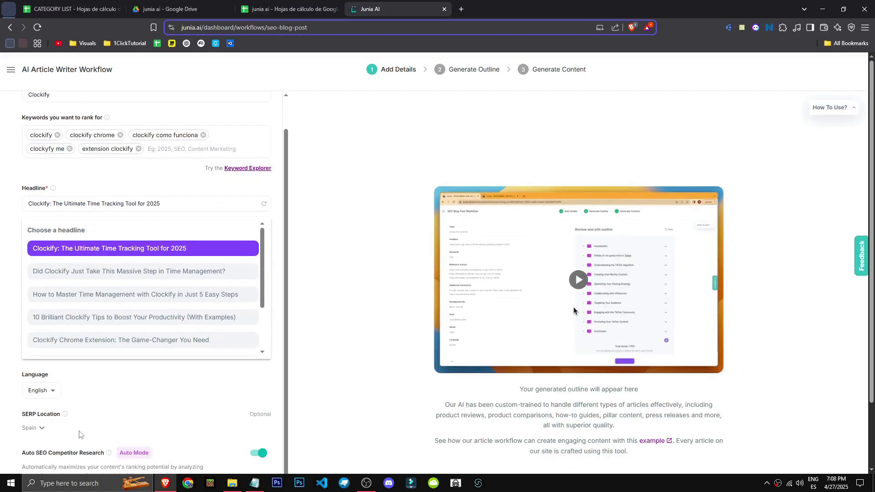
scroll(16, 478, down, 2)
click(166, 427)
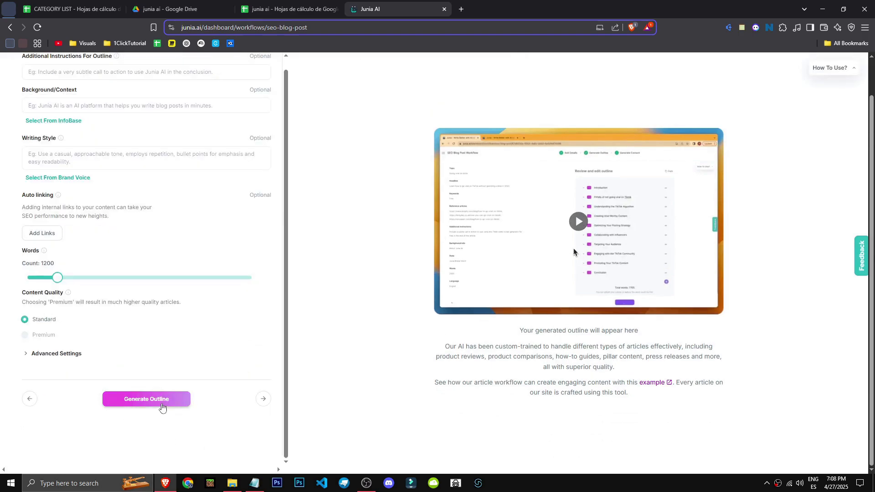
click(162, 407)
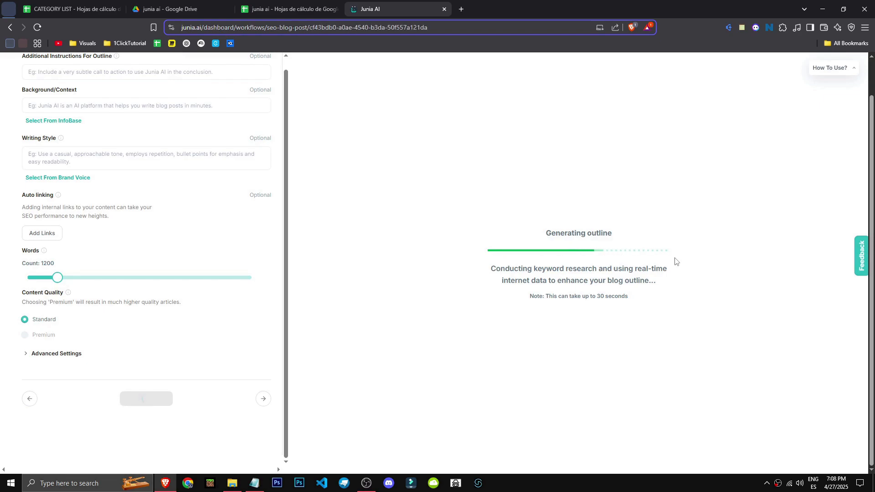
- Review the section headings of the generated Clockify outline, from the introduction to the conclusion
scroll(150, 284, up, 2)
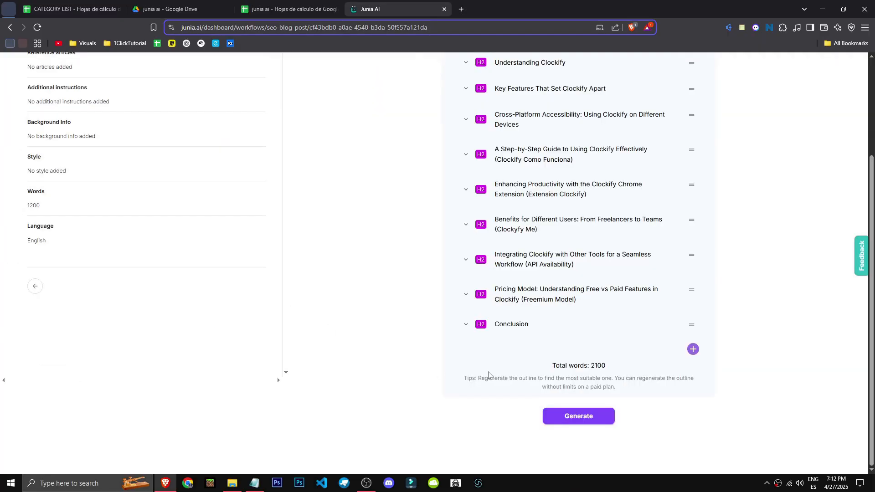
scroll(610, 377, up, 2)
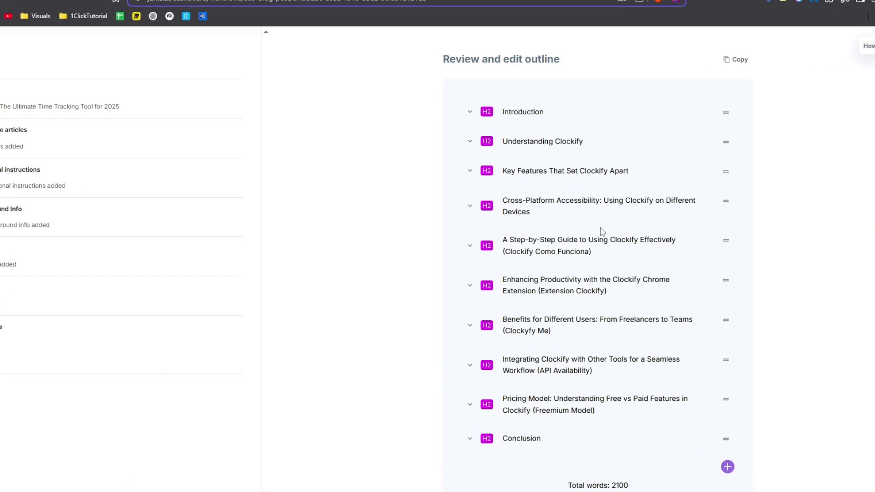
click(618, 253)
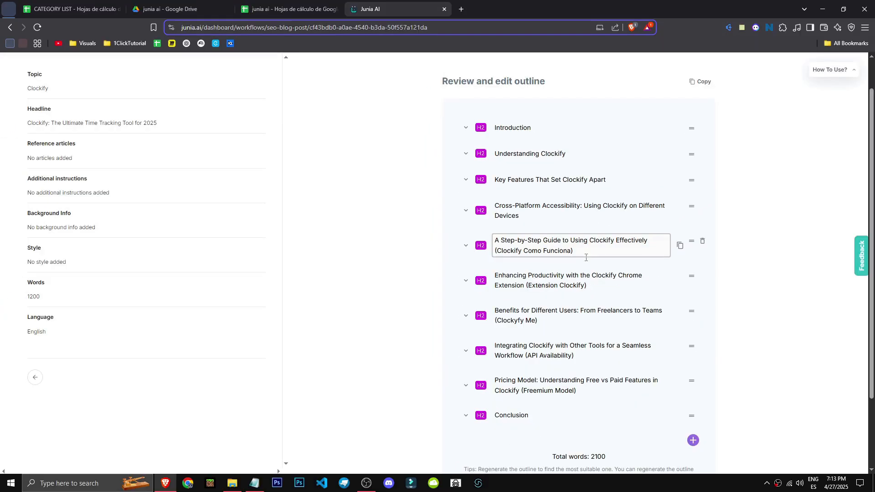
- Generate the full Clockify article from the reviewed outline and open it in the editor
scroll(583, 260, down, 3)
click(591, 421)
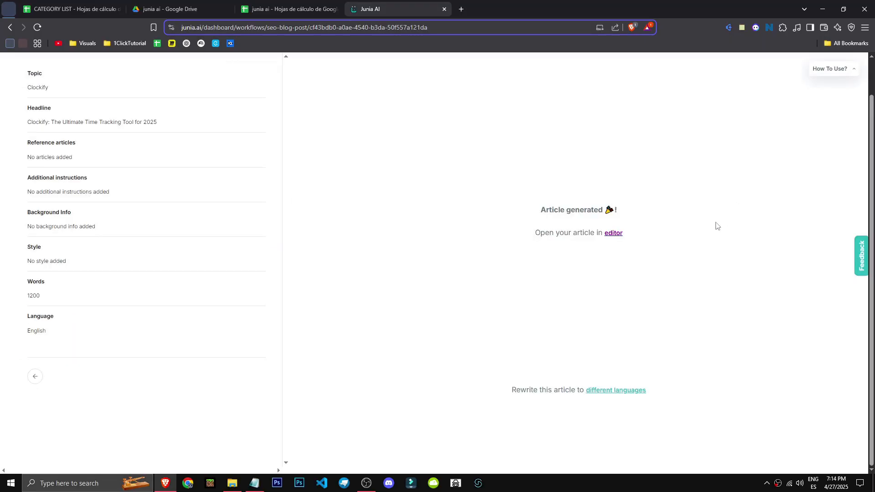
click(614, 233)
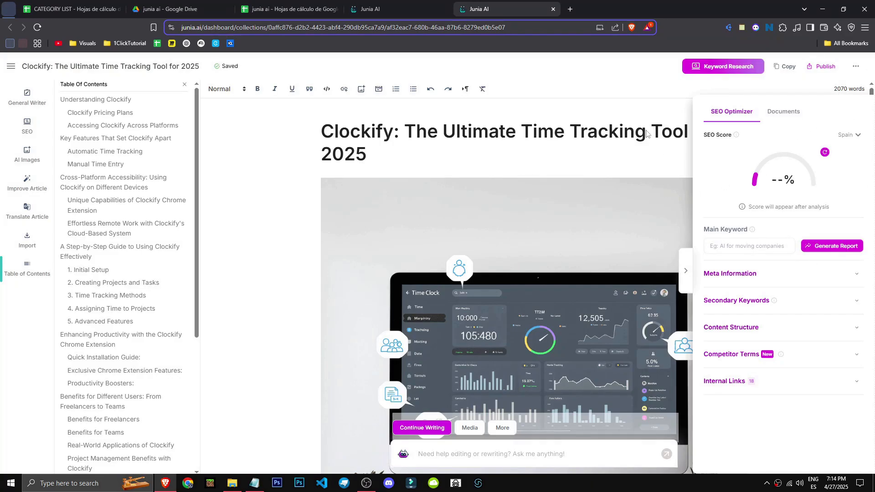
- Collapse the SEO Optimizer and review the whole Clockify article, from title and cover image to conclusion, including its word count
click(686, 270)
scroll(694, 255, down, 5)
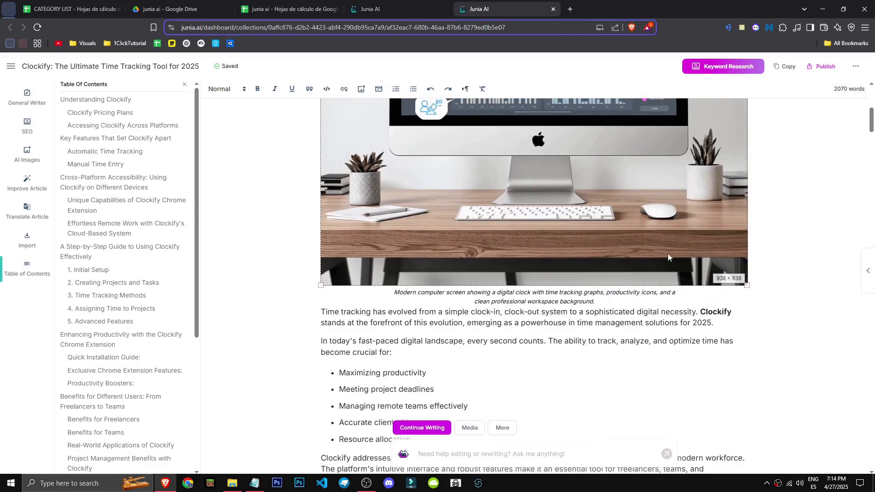
scroll(669, 250, up, 3)
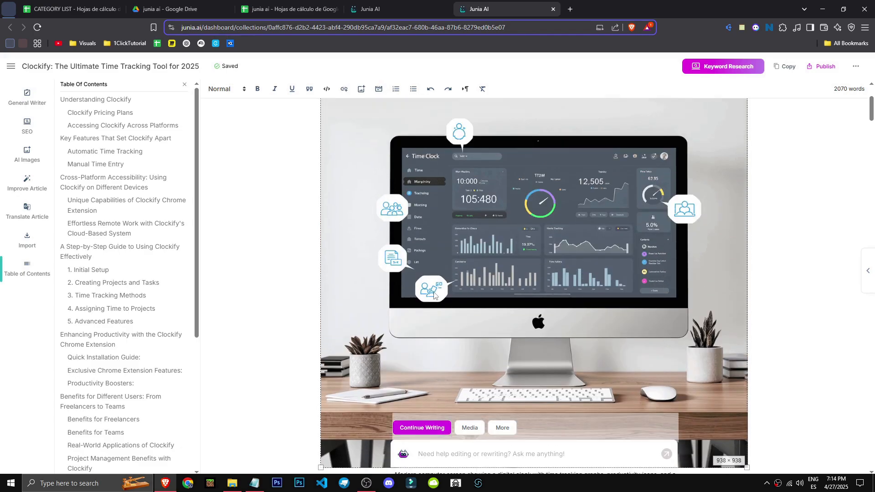
scroll(781, 290, down, 1)
scroll(782, 290, up, 4)
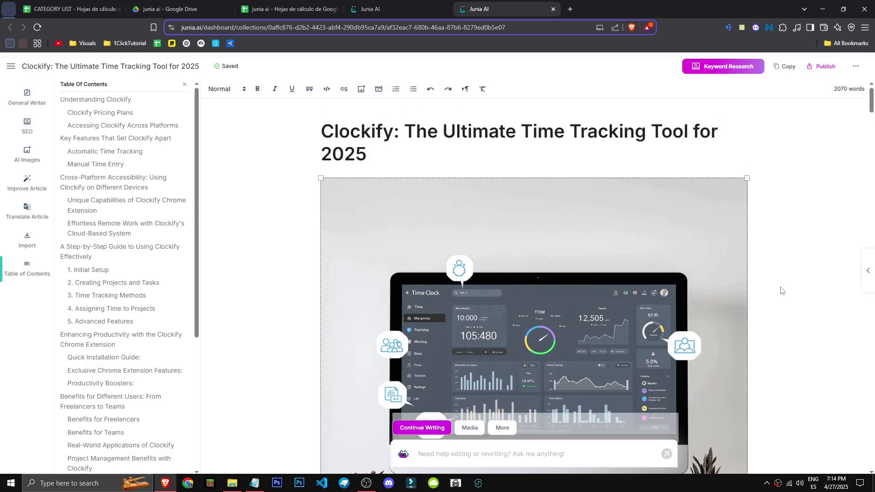
scroll(780, 292, down, 10)
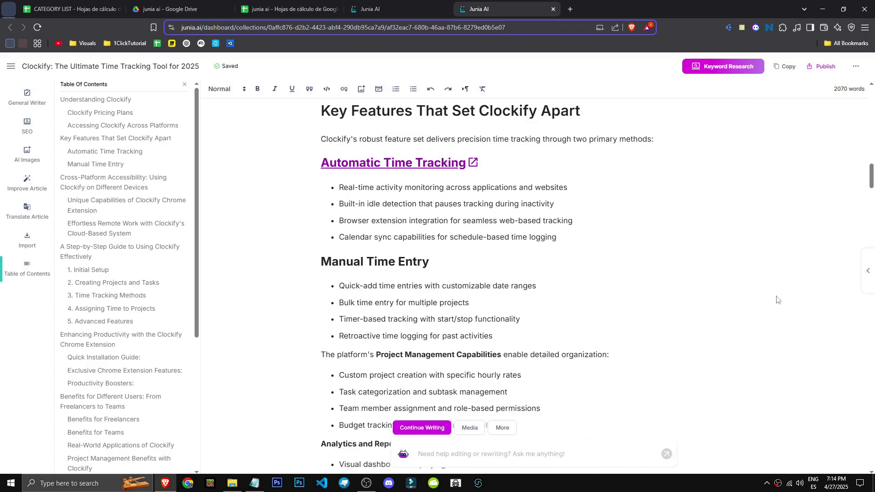
scroll(778, 299, down, 15)
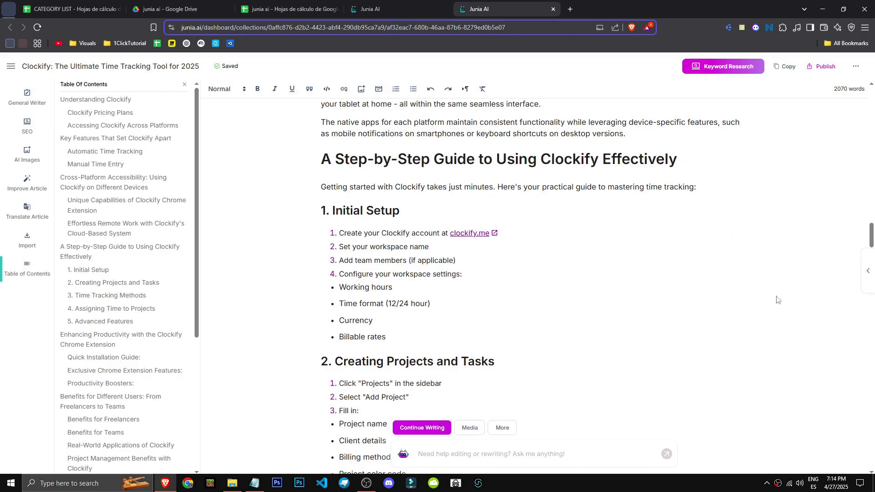
scroll(586, 320, up, 5)
scroll(586, 321, down, 20)
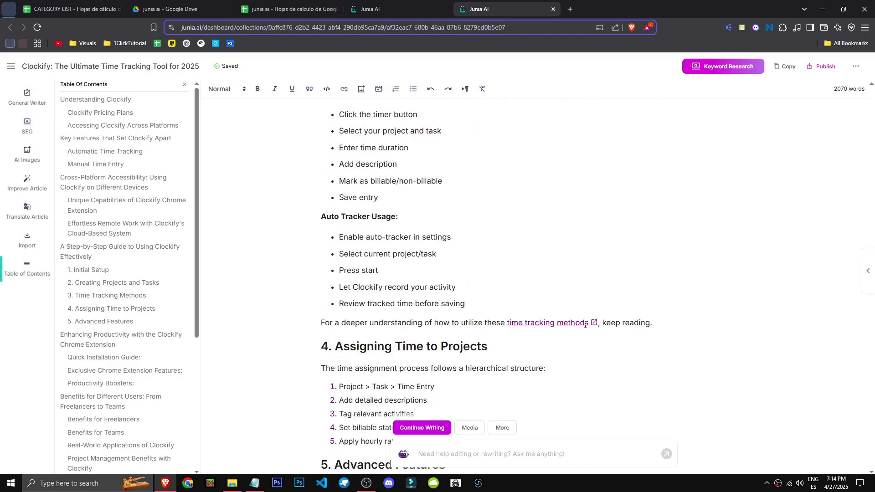
scroll(586, 328, down, 20)
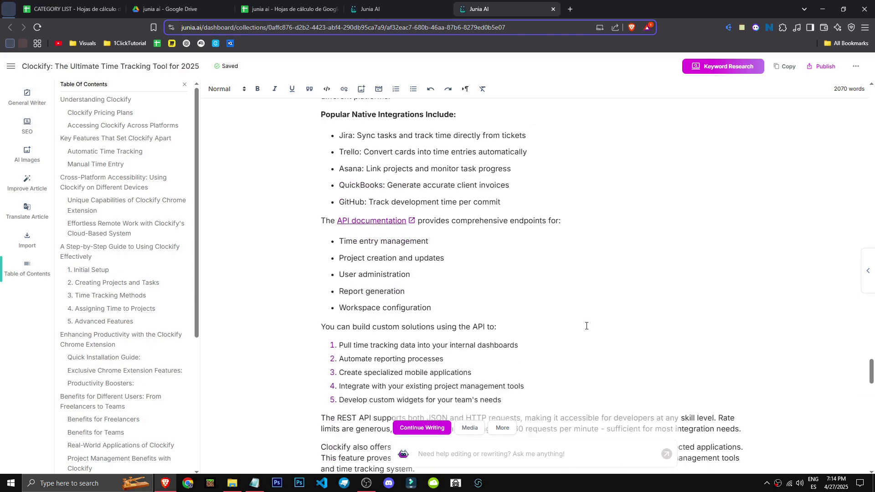
scroll(587, 326, down, 15)
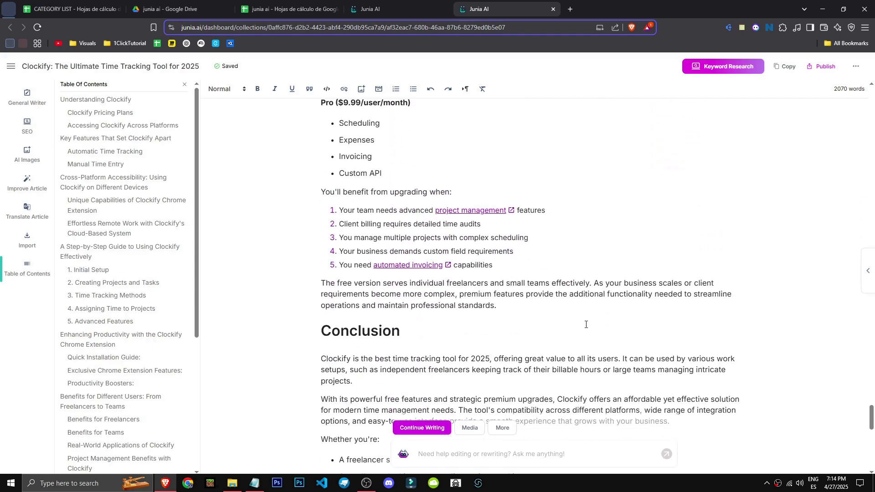
scroll(586, 324, down, 10)
scroll(589, 255, up, 5)
scroll(589, 255, up, 20)
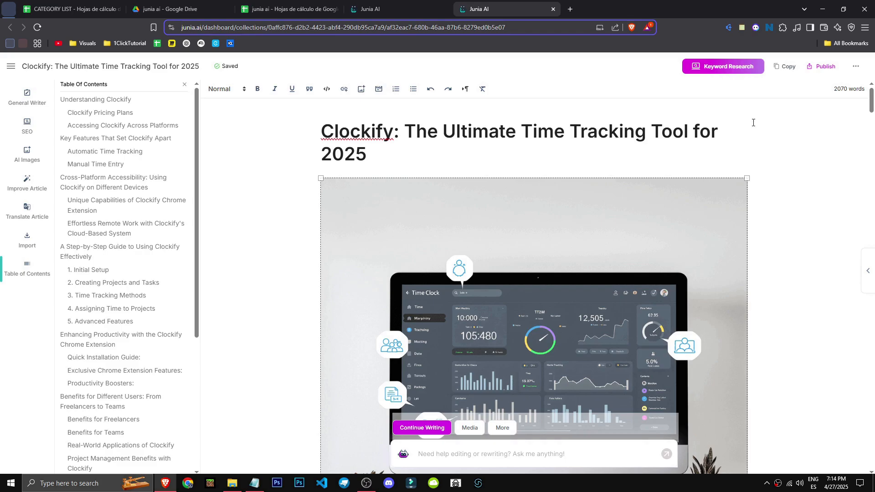
double_click(839, 90)
click(816, 141)
- Close the article editor and return from the AI Article Writer workflow to the dashboard
middle_click(813, 139)
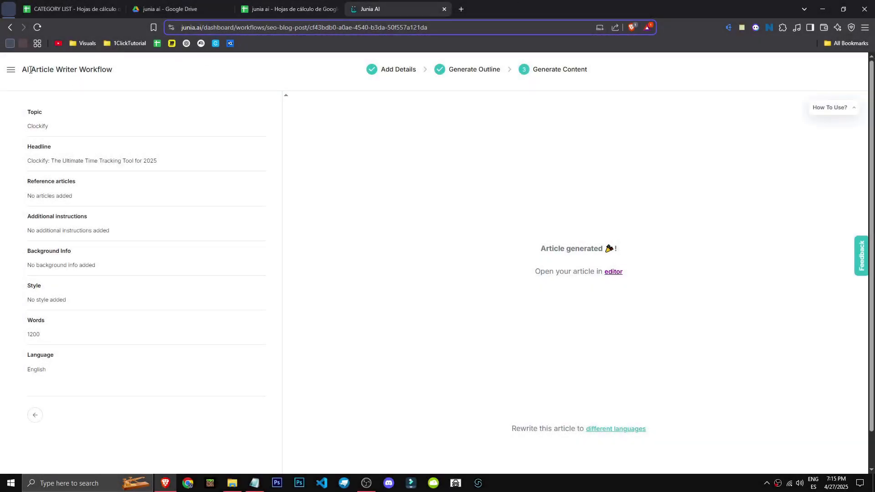
click(10, 69)
click(36, 73)
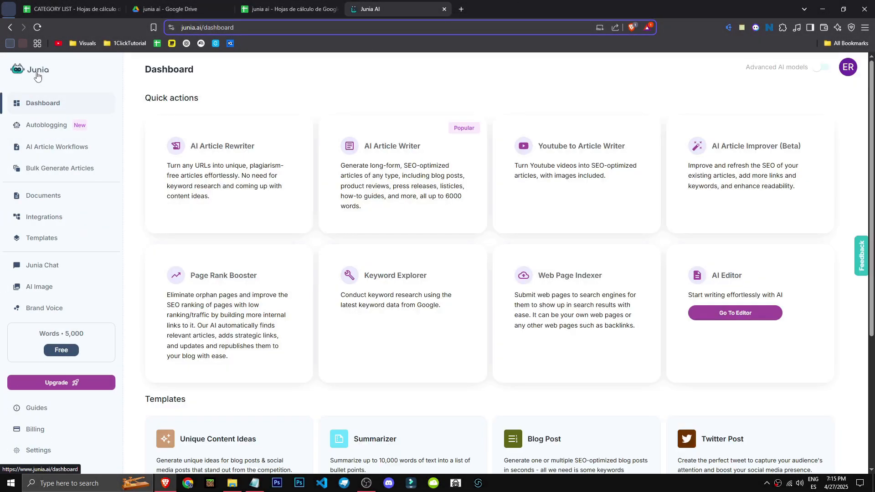
- Open the upgrade plans and switch the Starter and Advanced pricing to monthly payment
click(95, 382)
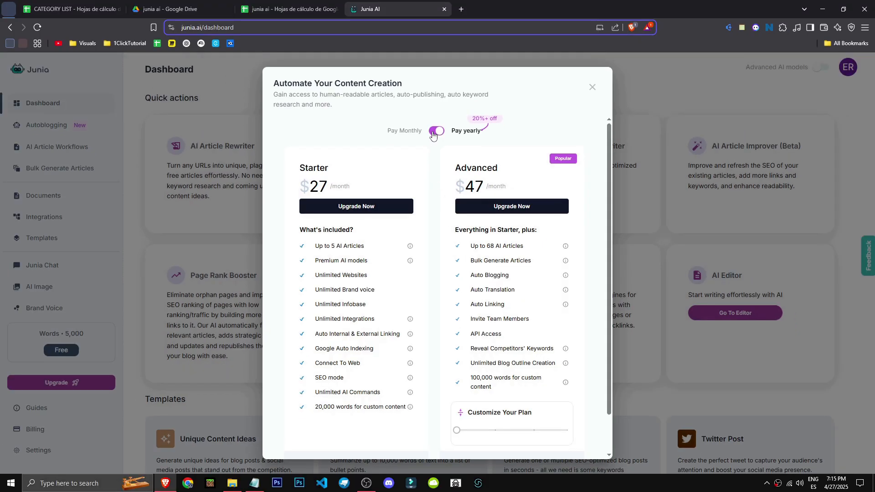
click(437, 119)
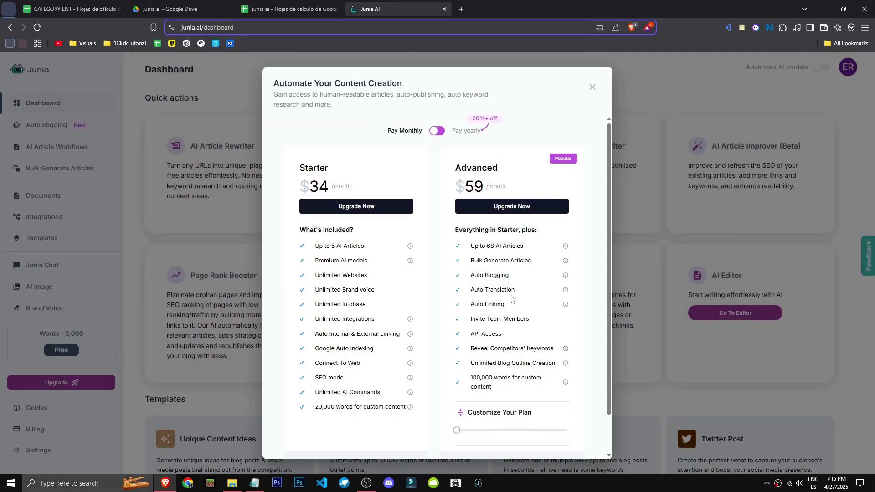
mouse_move(498, 285)
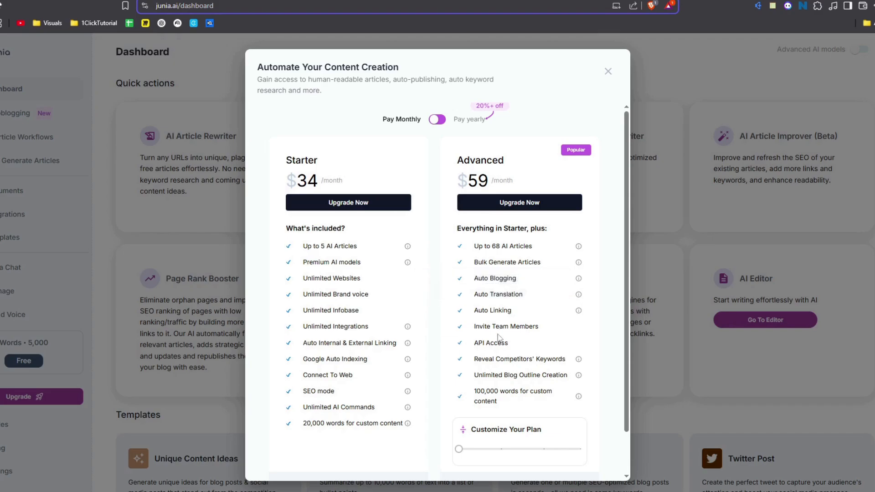
- Customize the Advanced plan to its maximum size of up to 566 AI articles
scroll(500, 335, down, 2)
drag(457, 388, 591, 391)
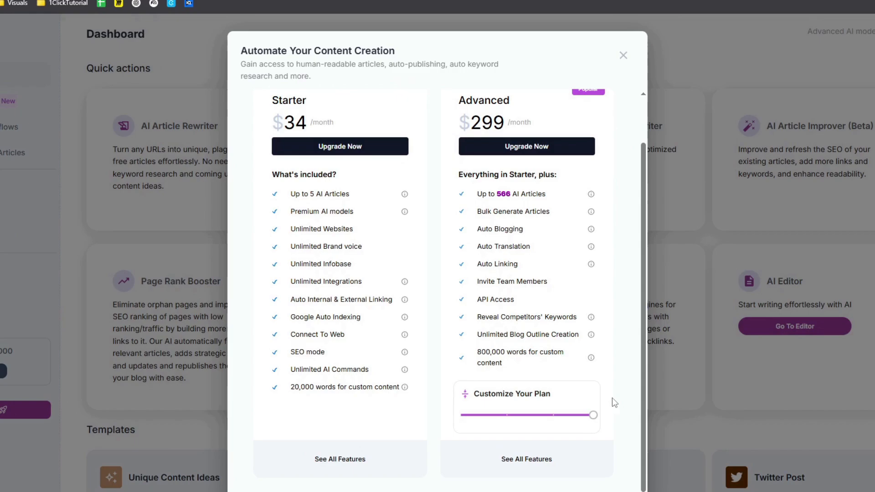
scroll(589, 399, up, 1)
scroll(616, 430, up, 1)
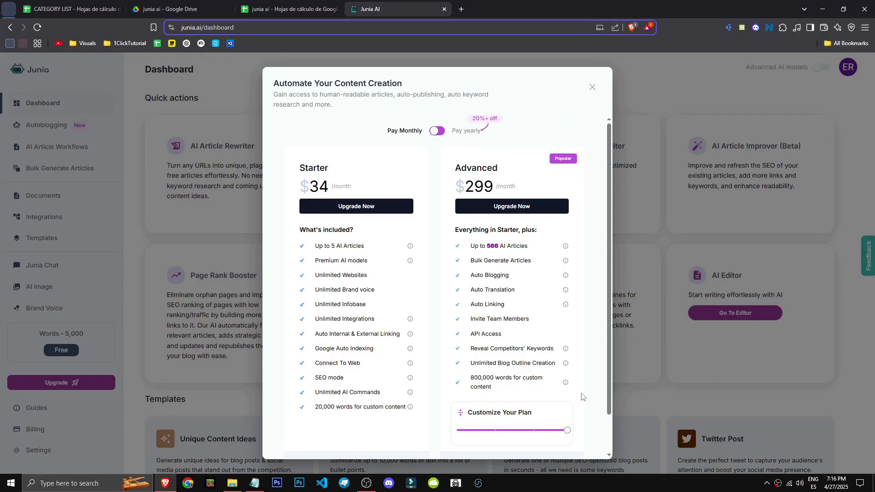